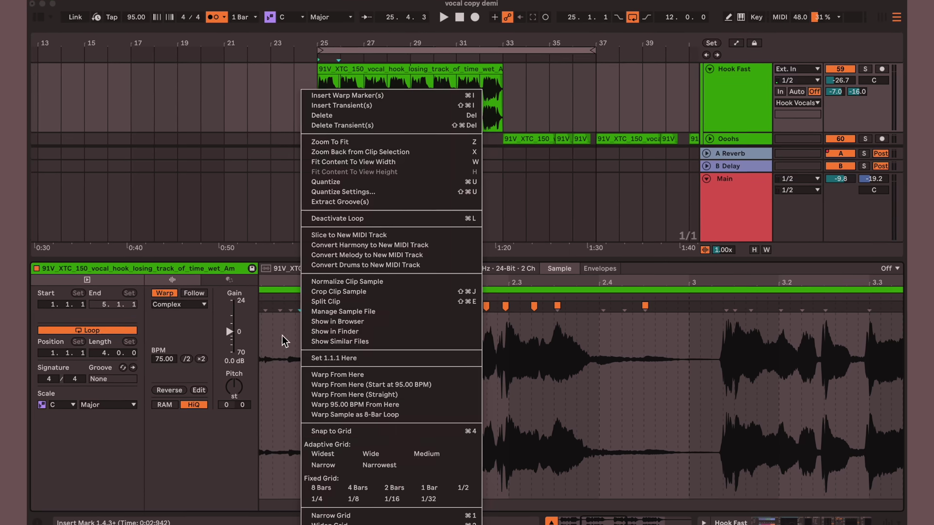
pyautogui.click(357, 495)
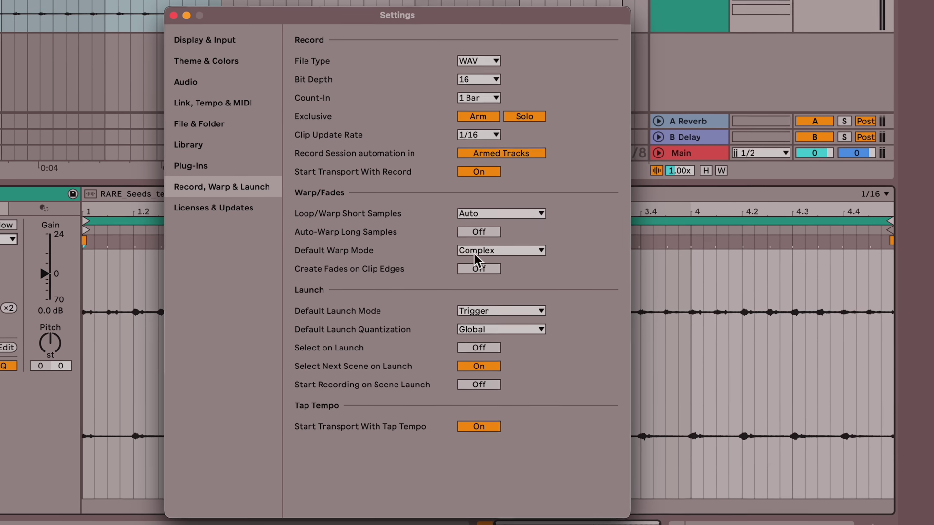
# - Choose Complex as the default warp mode in the Record, Warp & Launch settings and close the settings
pyautogui.click(474, 253)
pyautogui.click(482, 316)
pyautogui.click(169, 10)
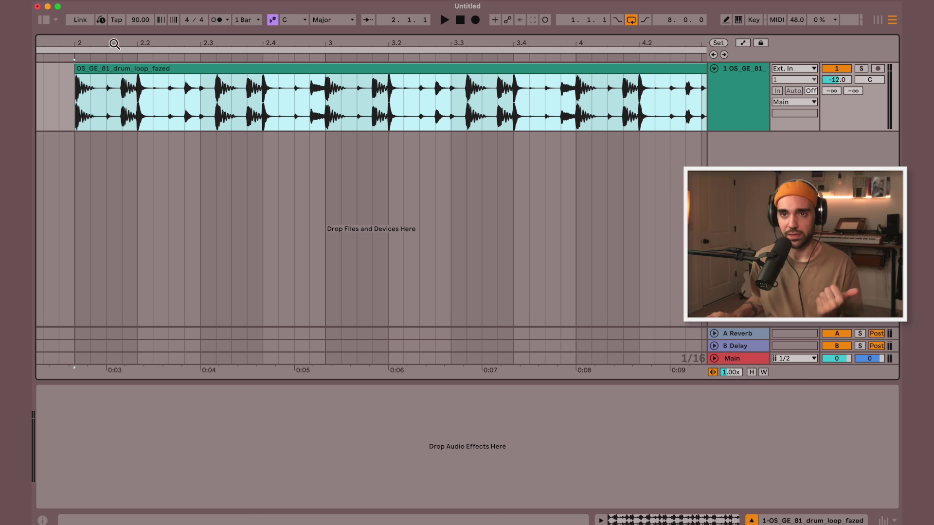
# - Shorten the arrangement loop to the four bars of the drum loop clip and stop playback
pyautogui.moveTo(101, 43); pyautogui.dragTo(65, 77)
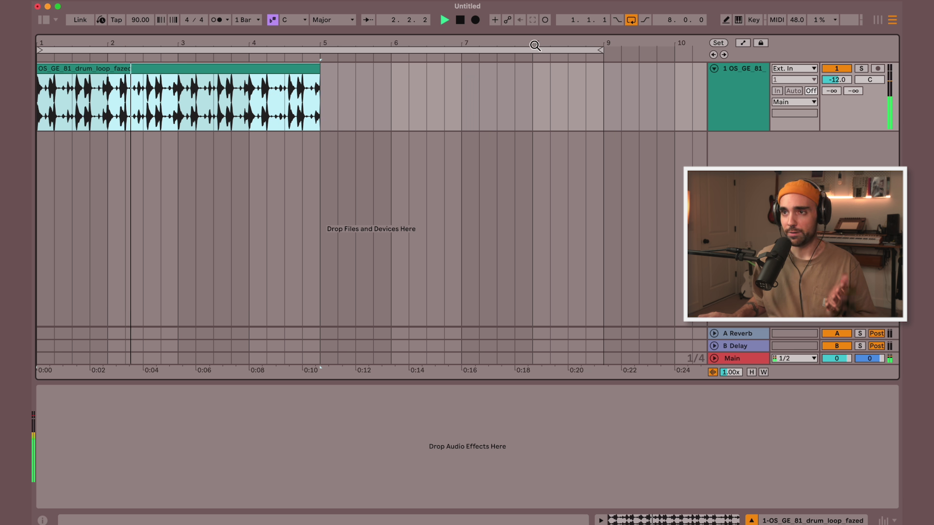
pyautogui.moveTo(603, 53); pyautogui.dragTo(319, 66)
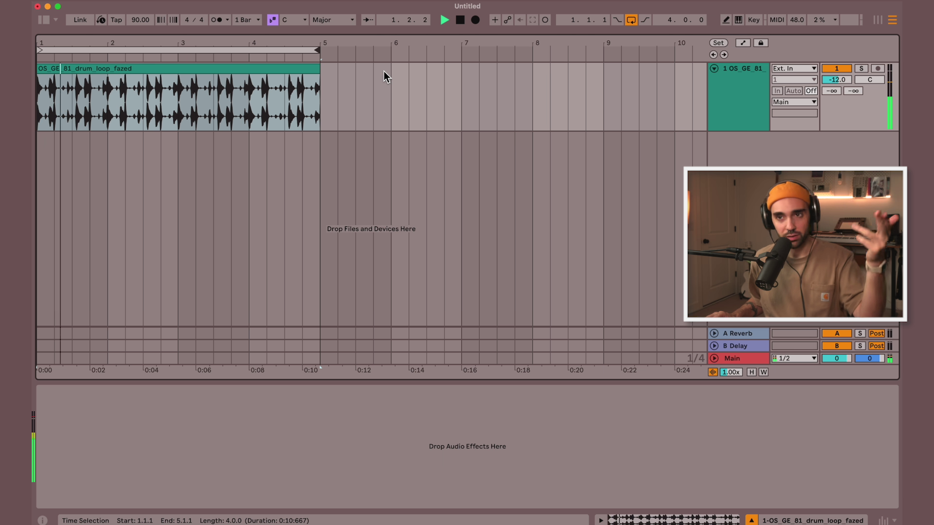
pyautogui.press('space')
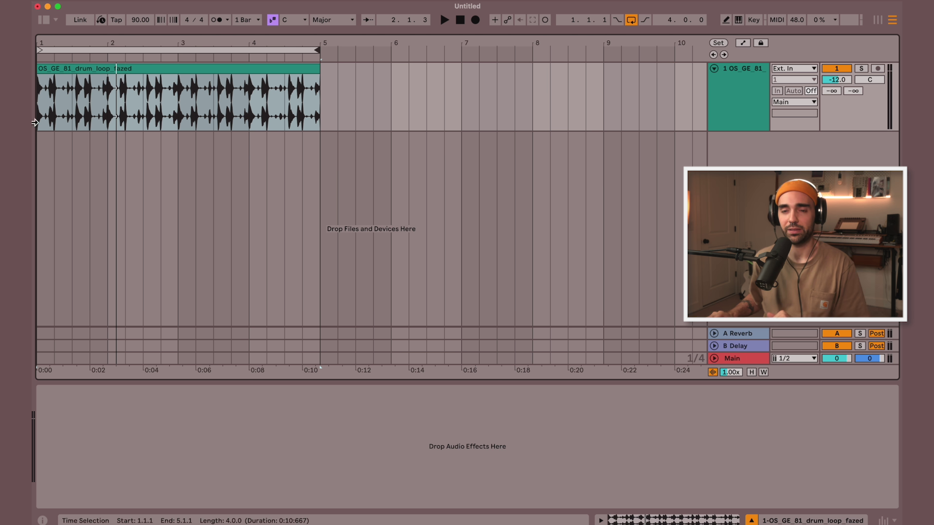
# - Play the drum loop against the metronome, with its sound set to Wood, and switch the metronome off
pyautogui.click(68, 69)
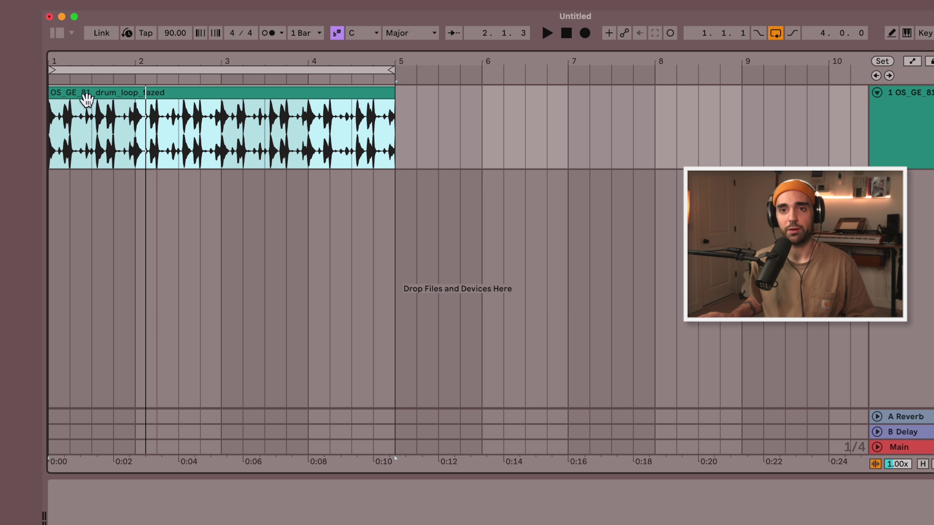
pyautogui.moveTo(76, 56); pyautogui.dragTo(113, 59)
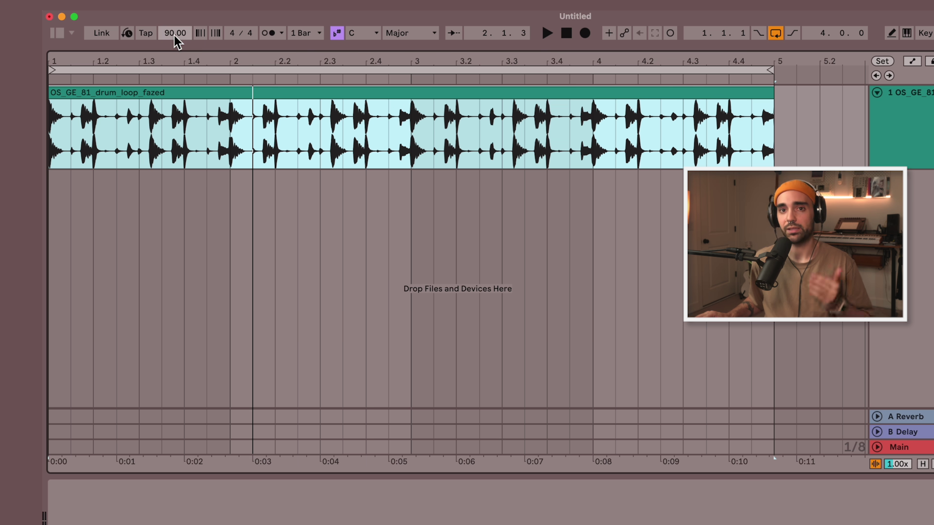
pyautogui.press('space')
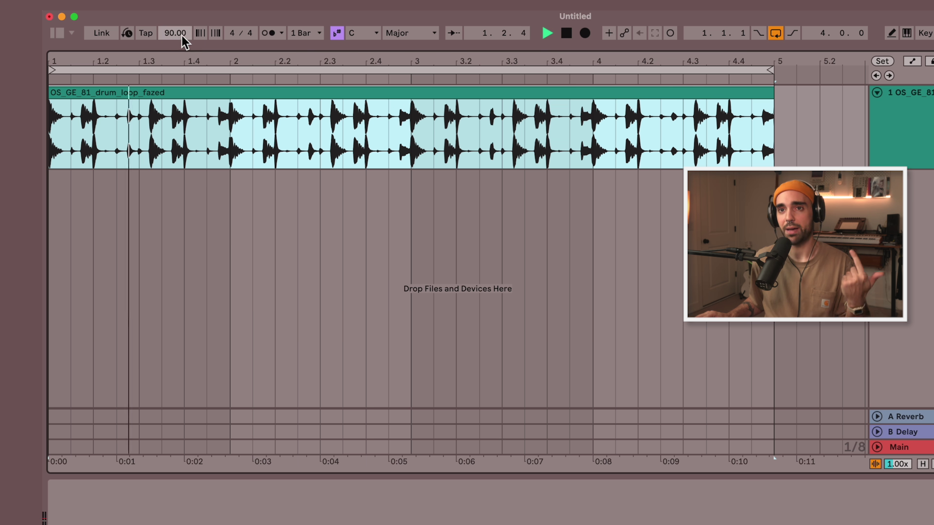
pyautogui.click(267, 33)
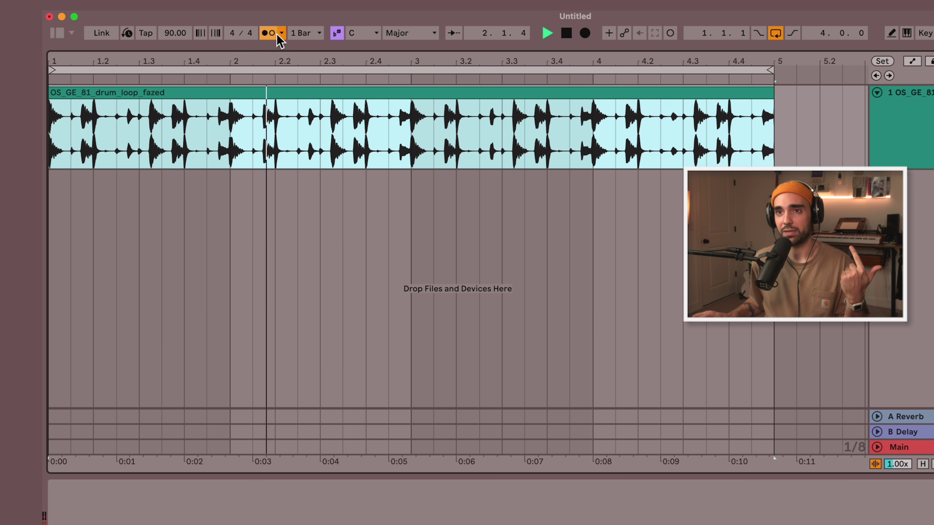
pyautogui.click(281, 33)
pyautogui.click(387, 94)
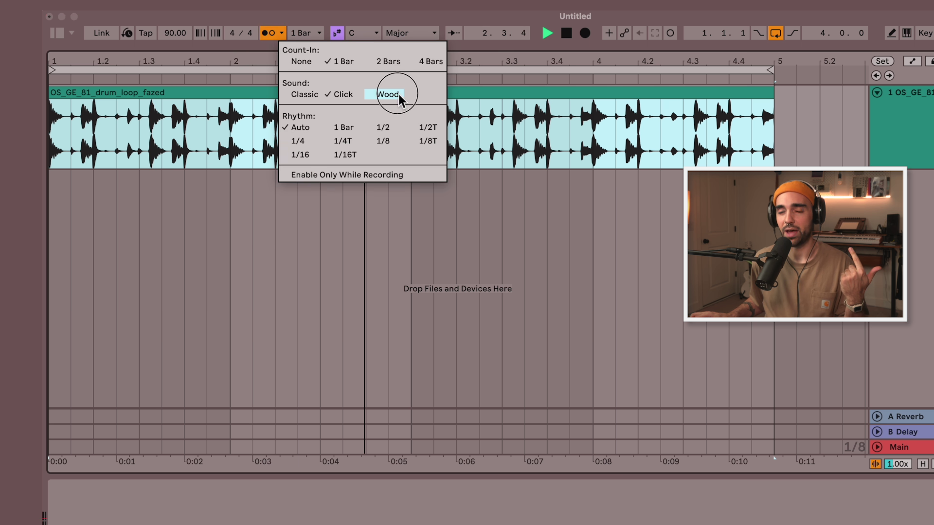
pyautogui.click(269, 33)
# - Lower the project tempo to 30 BPM while the loop plays, and raise it to 117 BPM
pyautogui.moveTo(175, 38); pyautogui.dragTo(175, 197)
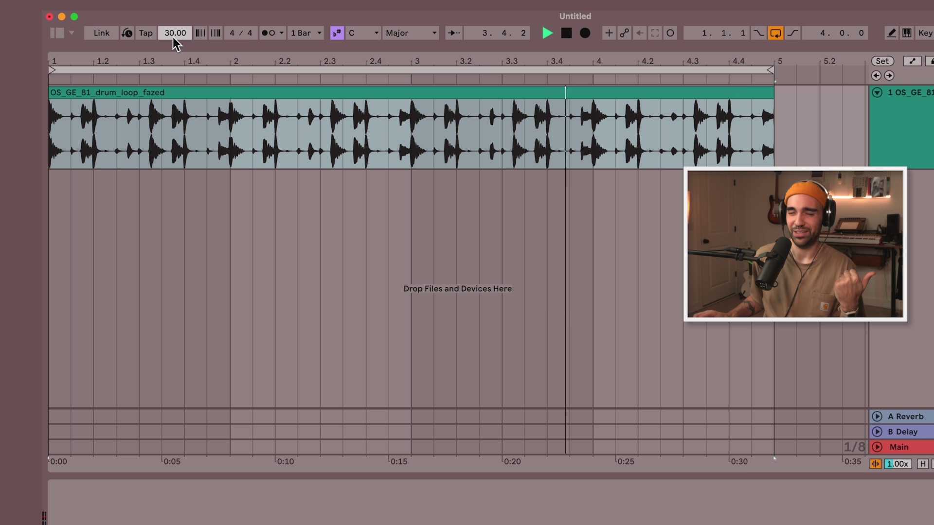
pyautogui.moveTo(175, 33); pyautogui.dragTo(175, 0)
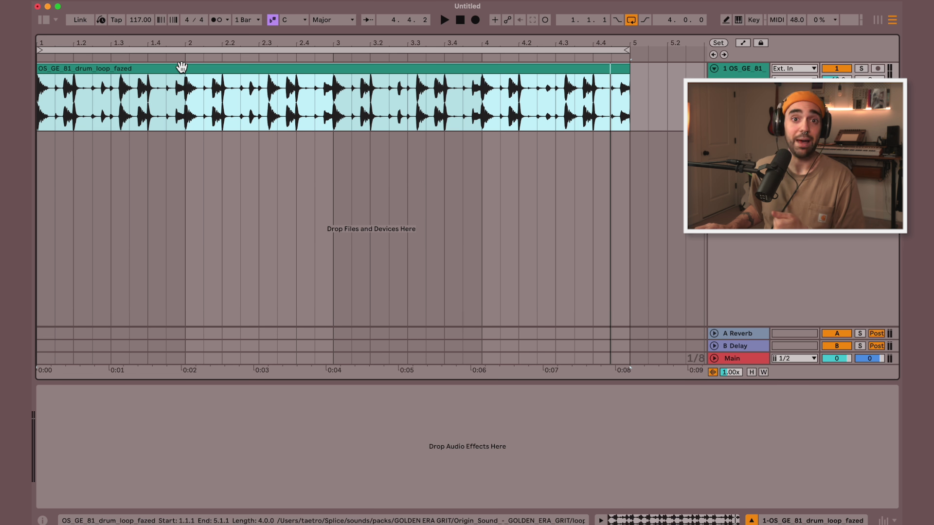
# - Open the drum loop clip in the sample editor and enlarge the clip view
pyautogui.doubleClick(181, 66)
pyautogui.moveTo(258, 377); pyautogui.dragTo(259, 254)
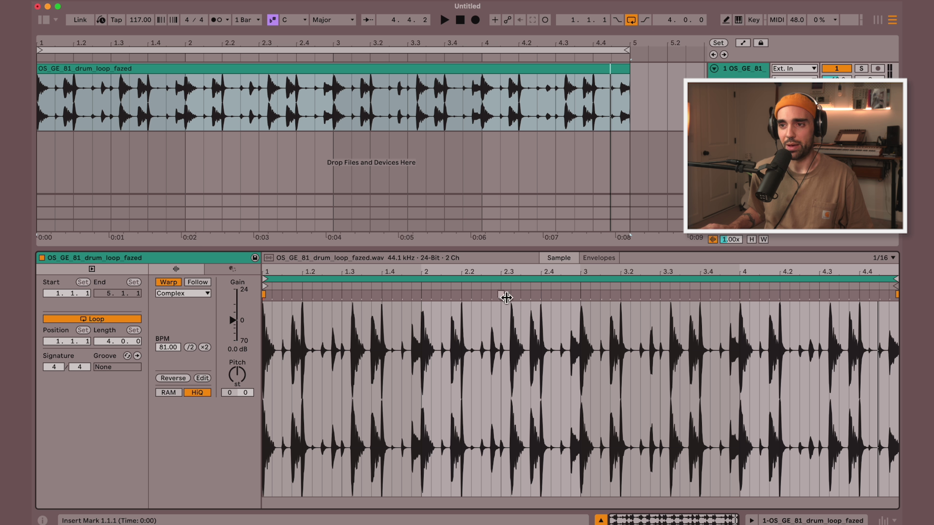
# - Try adding warp markers on transients between beats 2 and 2.3, and delete them all
pyautogui.click(432, 296)
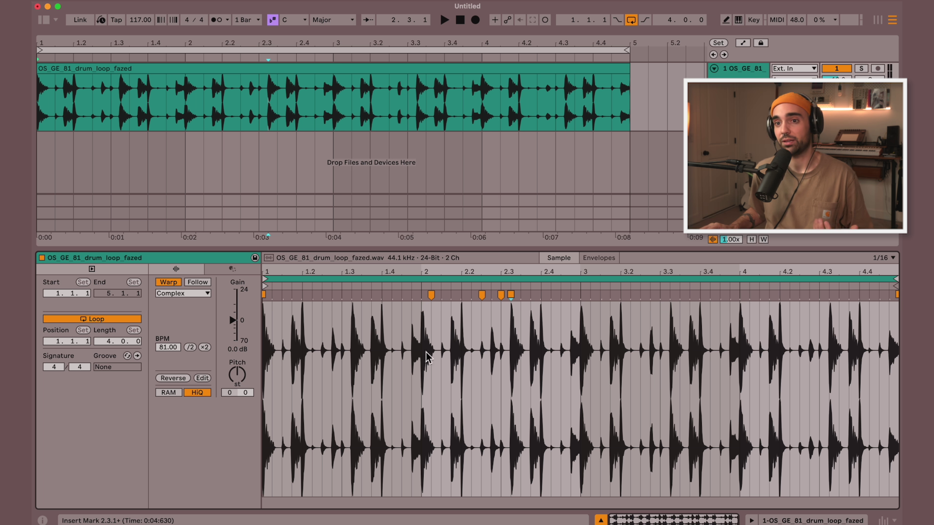
pyautogui.click(430, 295)
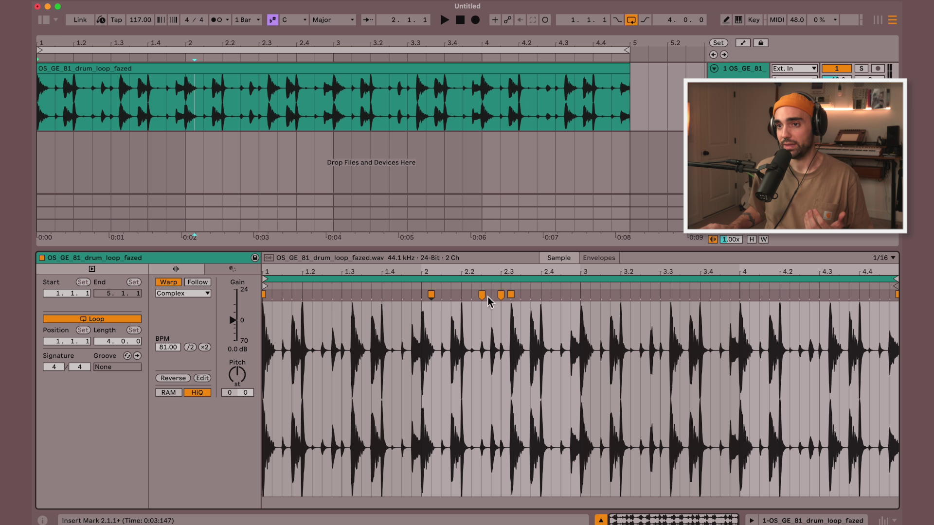
pyautogui.doubleClick(431, 295)
pyautogui.doubleClick(482, 295)
pyautogui.doubleClick(501, 295)
pyautogui.click(512, 295)
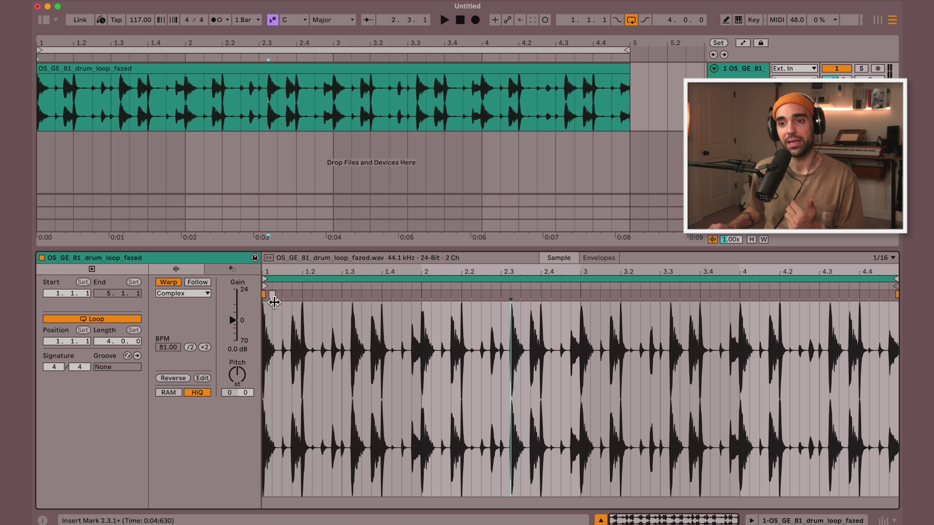
# - Place warp markers on the first hits up to beat 1.2 and play the clip with the project tempo at 80 BPM
pyautogui.doubleClick(286, 297)
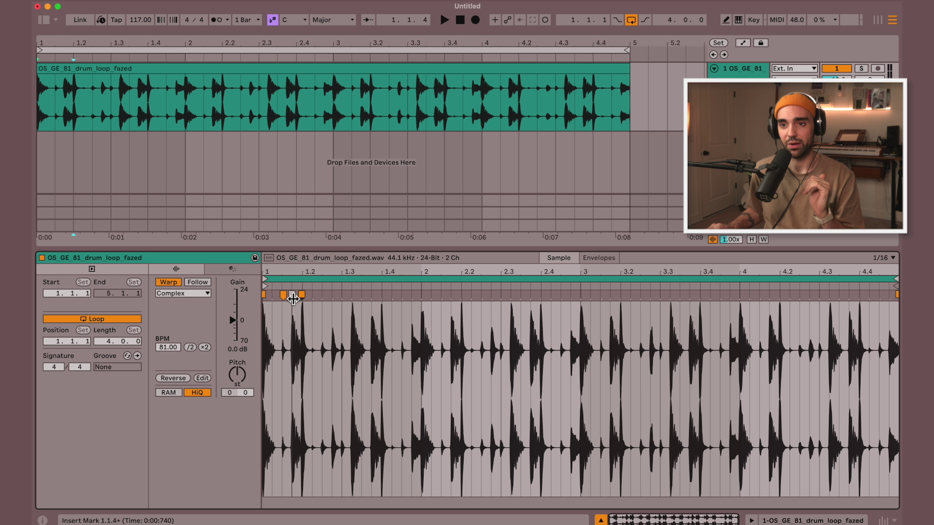
pyautogui.moveTo(288, 273); pyautogui.dragTo(390, 275)
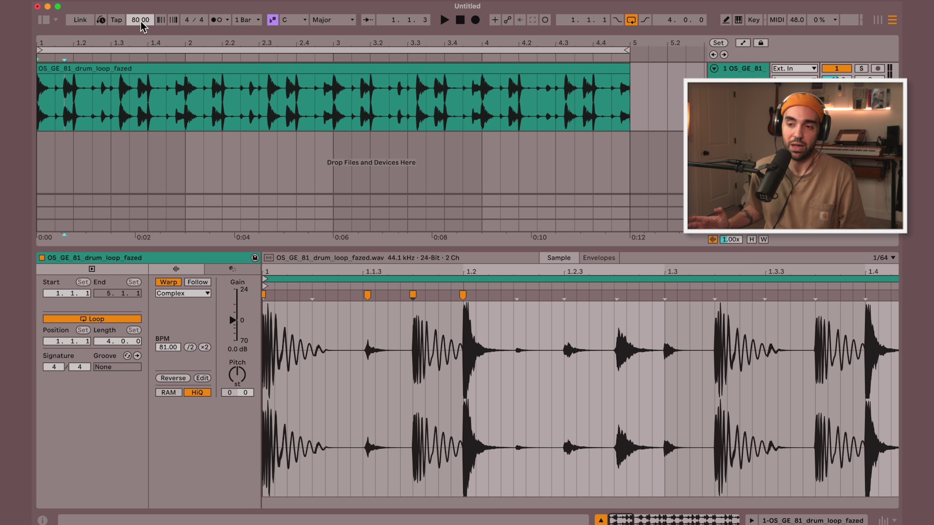
pyautogui.press('space')
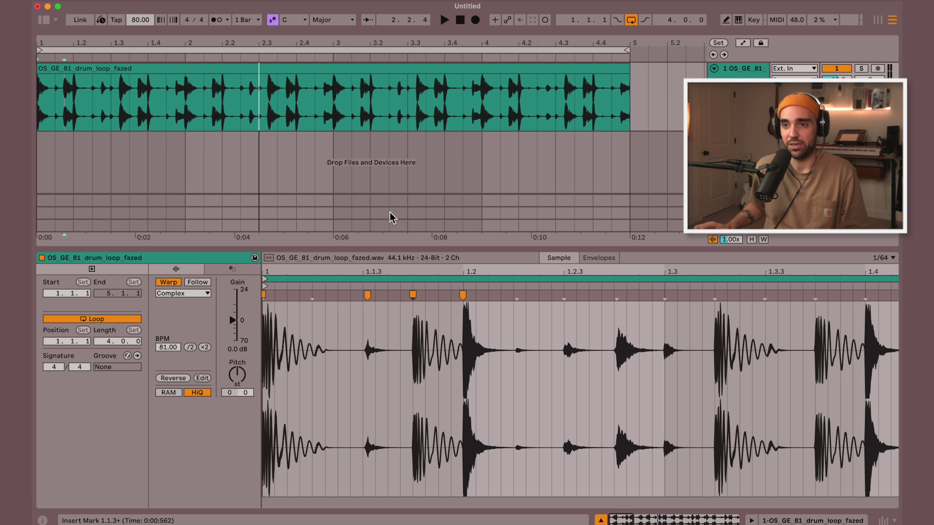
pyautogui.press('space')
pyautogui.press('space')
# - Add five warp markers on the consecutive transients from just after beat 1.2 to the kick following beat 1.3
pyautogui.moveTo(372, 273)
pyautogui.mouseDown()
pyautogui.moveTo(377, 298)
pyautogui.moveTo(373, 229)
pyautogui.moveTo(372, 266)
pyautogui.moveTo(485, 268)
pyautogui.moveTo(442, 260)
pyautogui.moveTo(441, 249)
pyautogui.mouseUp()
pyautogui.doubleClick(474, 294)
pyautogui.doubleClick(509, 298)
pyautogui.doubleClick(440, 299)
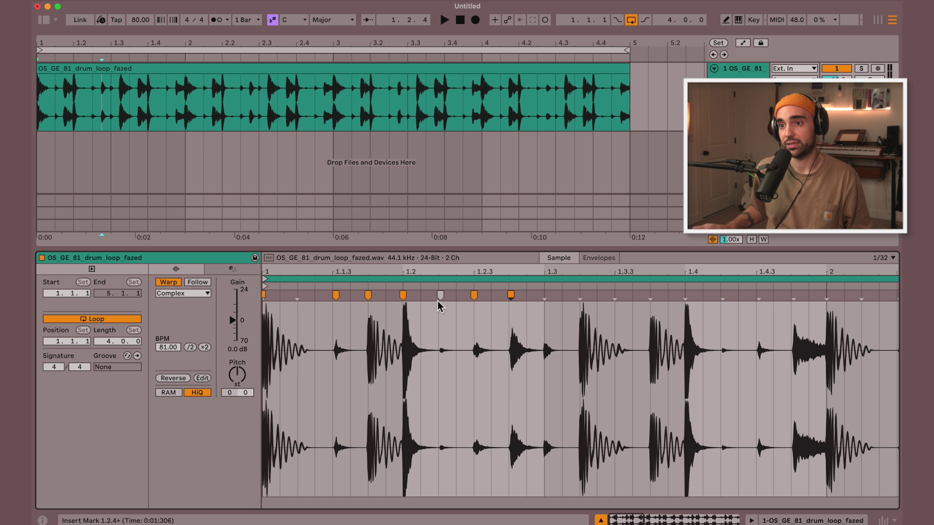
pyautogui.click(545, 302)
pyautogui.doubleClick(545, 297)
pyautogui.doubleClick(579, 298)
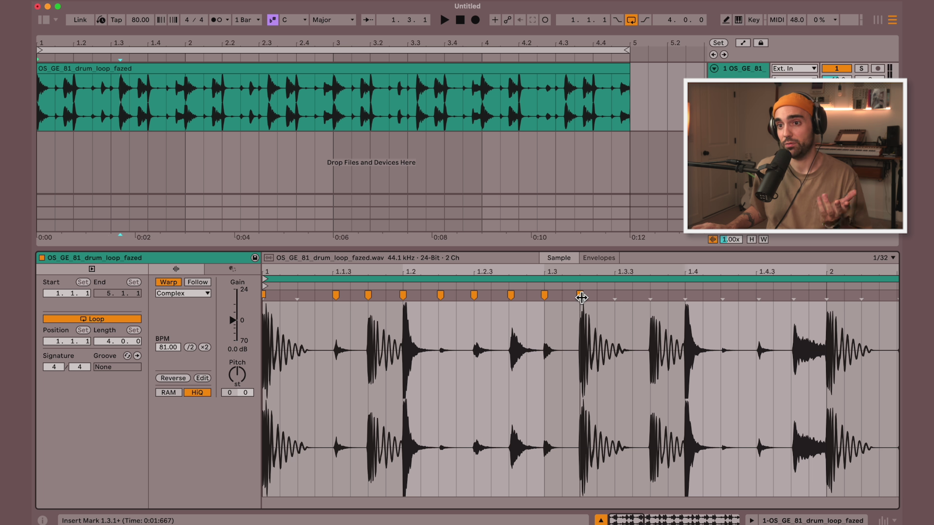
# - Shift the first four added warp markers earlier so the small hit following beat 1.2 lands exactly on 1.2
pyautogui.moveTo(338, 298)
pyautogui.mouseDown()
pyautogui.moveTo(315, 297)
pyautogui.moveTo(381, 295)
pyautogui.moveTo(368, 295)
pyautogui.mouseUp()
pyautogui.click(366, 296)
pyautogui.click(439, 299)
pyautogui.moveTo(439, 299); pyautogui.dragTo(404, 297)
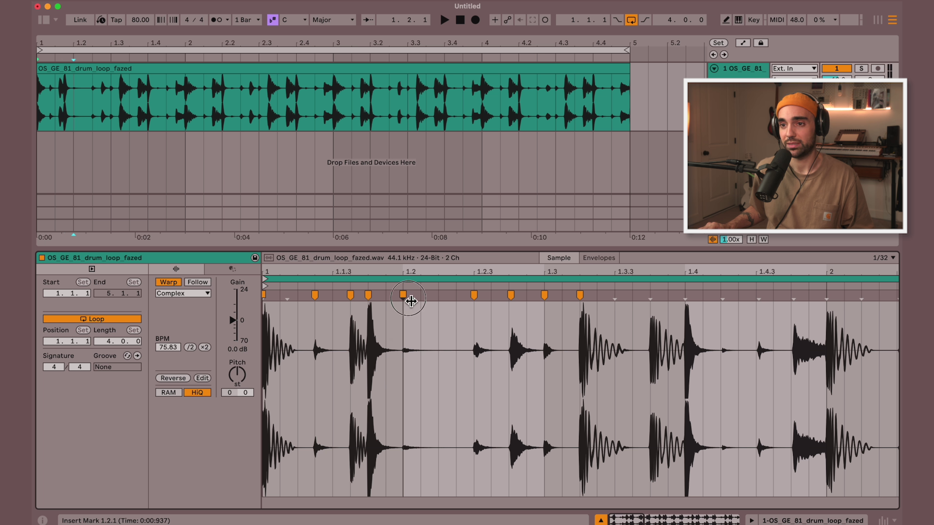
# - Reposition the warp markers around beat 1.3, placing the kick on 1.3.3 and the next two hits on 1.4 and 1.4.3
pyautogui.moveTo(474, 296)
pyautogui.mouseDown()
pyautogui.moveTo(459, 297)
pyautogui.moveTo(562, 295)
pyautogui.mouseUp()
pyautogui.doubleClick(651, 297)
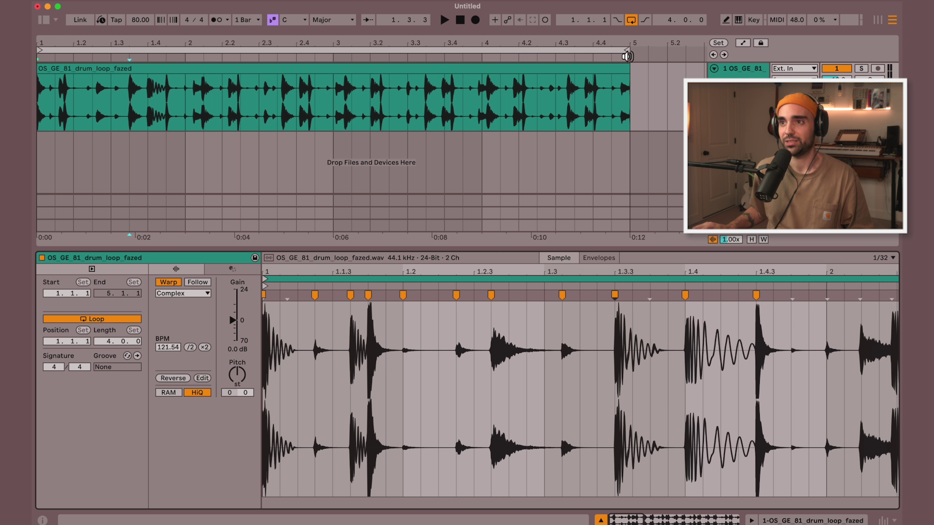
# - Shorten the arrangement loop to the first bar and play the re-warped rhythm
pyautogui.moveTo(627, 56); pyautogui.dragTo(185, 53)
pyautogui.press('space')
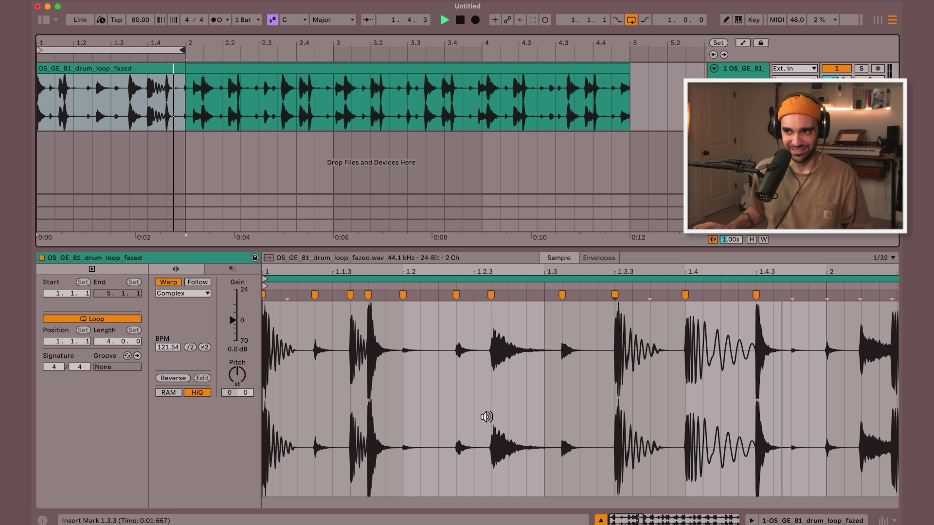
pyautogui.press('space')
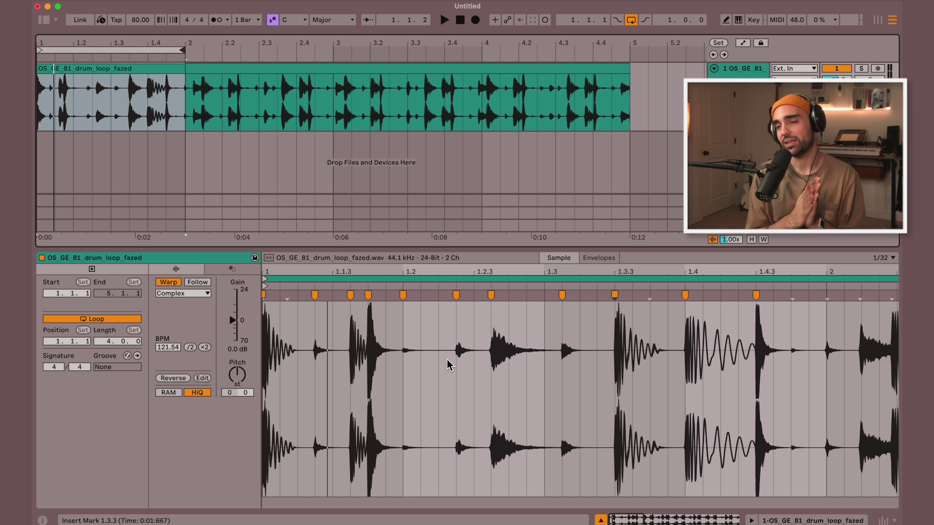
# - Move the loud hit just after 1.2.3 onto 1.2.3 with its warp marker and play the result
pyautogui.moveTo(684, 295)
pyautogui.mouseDown()
pyautogui.moveTo(640, 309)
pyautogui.moveTo(720, 321)
pyautogui.moveTo(667, 319)
pyautogui.moveTo(681, 323)
pyautogui.mouseUp()
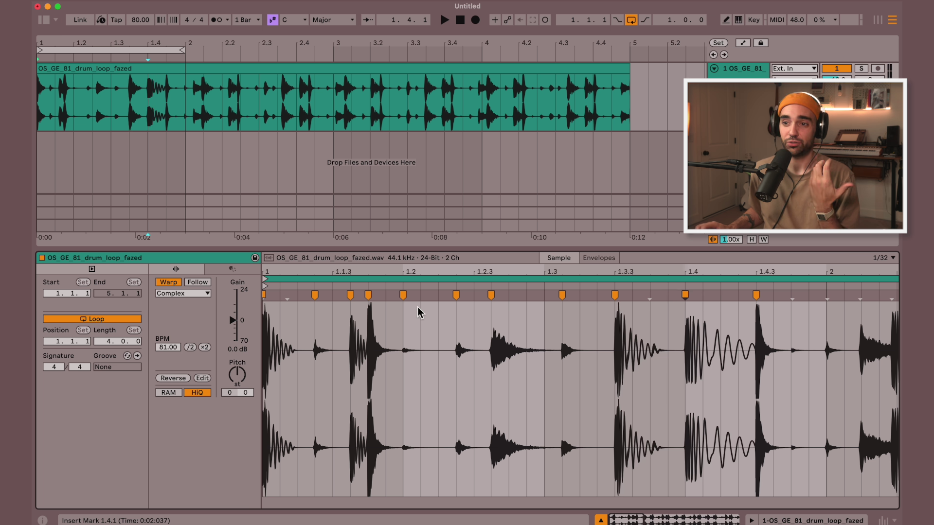
pyautogui.moveTo(491, 298)
pyautogui.mouseDown()
pyautogui.moveTo(480, 300)
pyautogui.moveTo(492, 307)
pyautogui.moveTo(474, 306)
pyautogui.moveTo(491, 296)
pyautogui.moveTo(474, 297)
pyautogui.mouseUp()
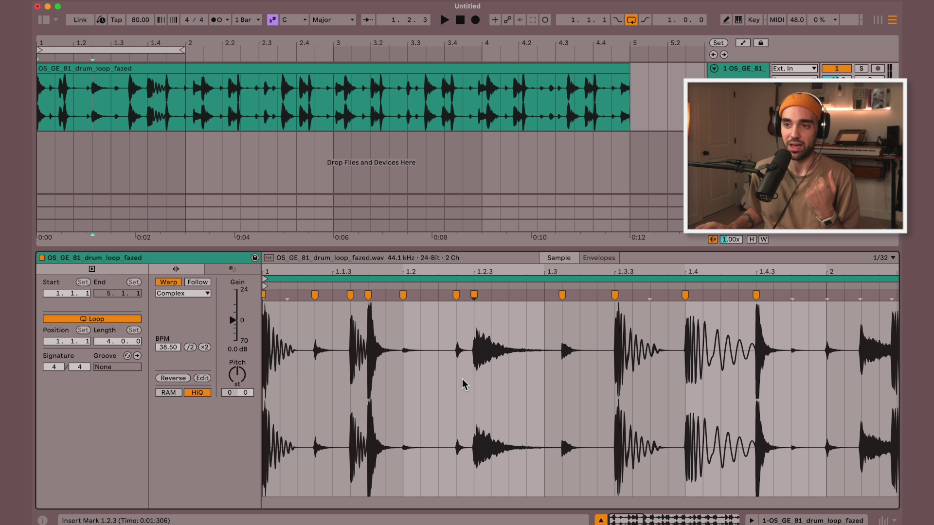
pyautogui.press('space')
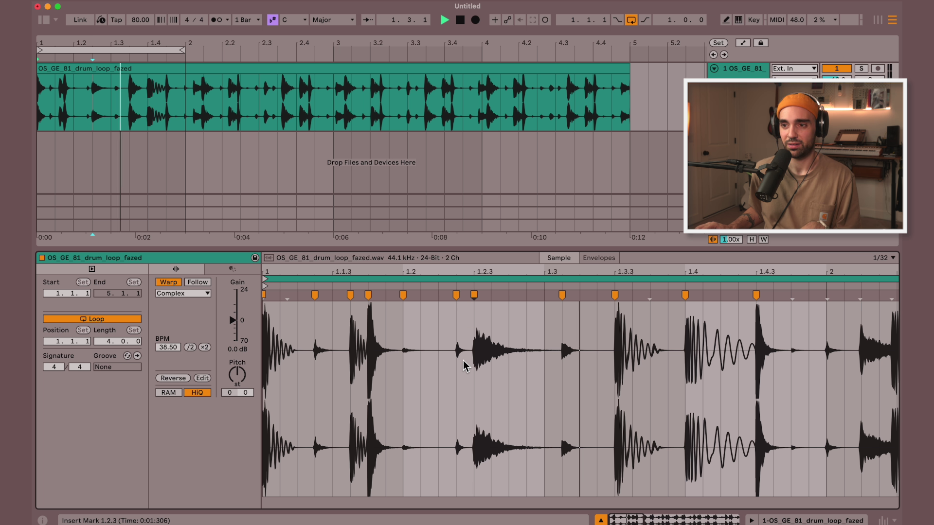
pyautogui.press('space')
# - Try moving the hit just after beat 1.3 to 1.2.4, play it, and move its warp marker back
pyautogui.moveTo(561, 295); pyautogui.dragTo(508, 317)
pyautogui.press('space')
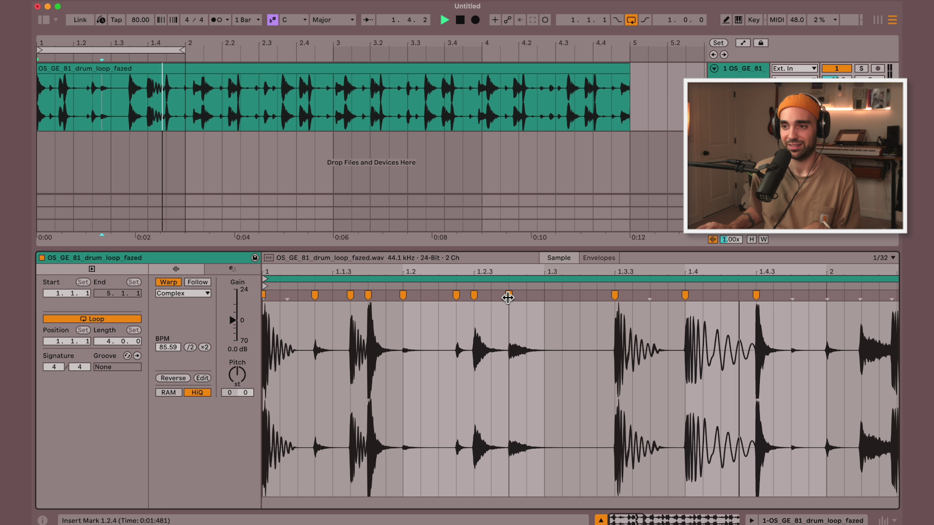
pyautogui.press('space')
pyautogui.moveTo(507, 295); pyautogui.dragTo(560, 298)
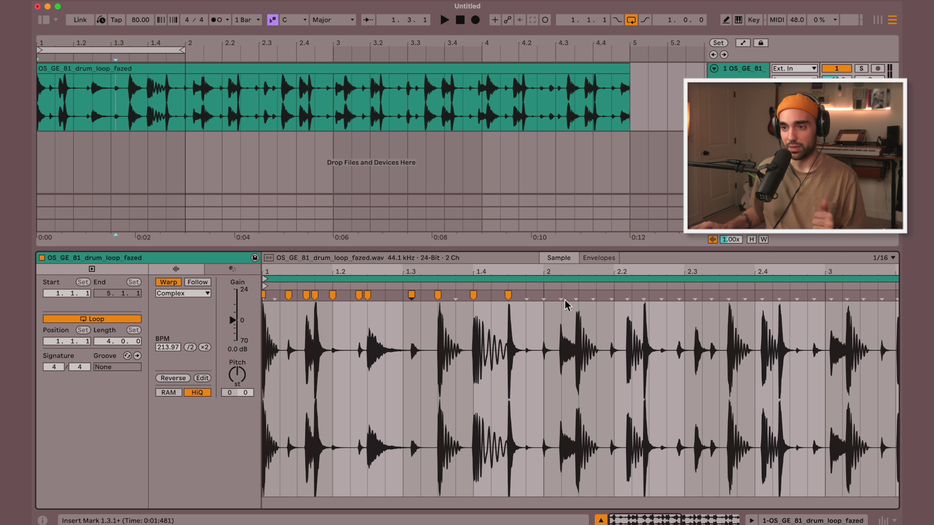
# - Add trial warp markers on beat 2 and the hit after it, and delete them together with the 1.4.3 marker
pyautogui.moveTo(567, 270); pyautogui.dragTo(556, 301)
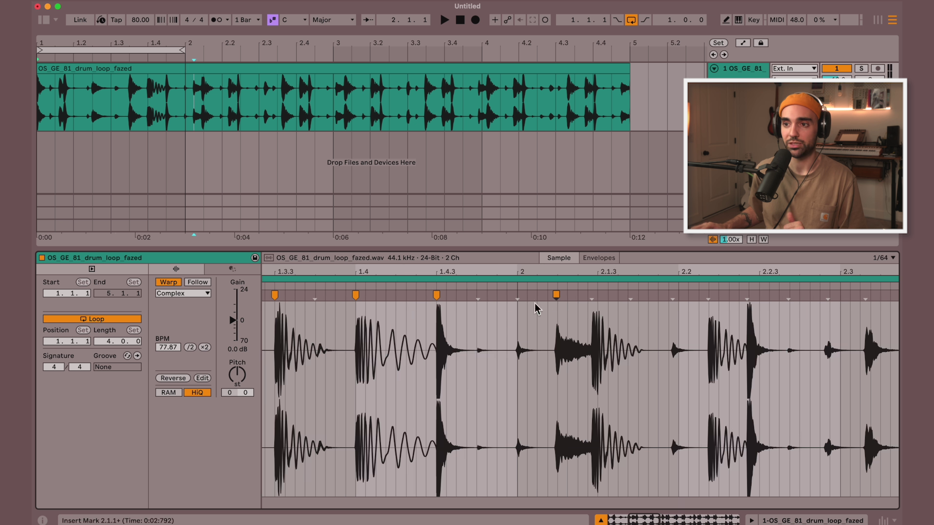
pyautogui.doubleClick(517, 298)
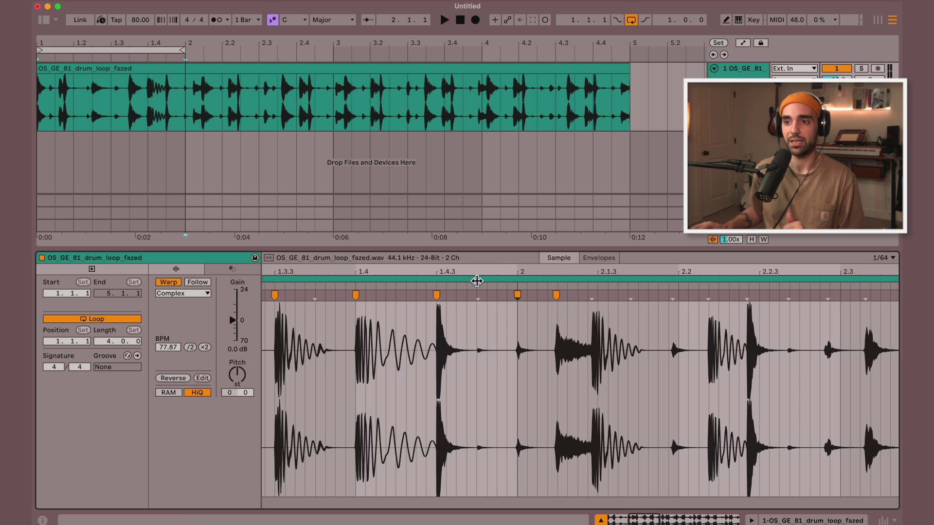
pyautogui.doubleClick(518, 296)
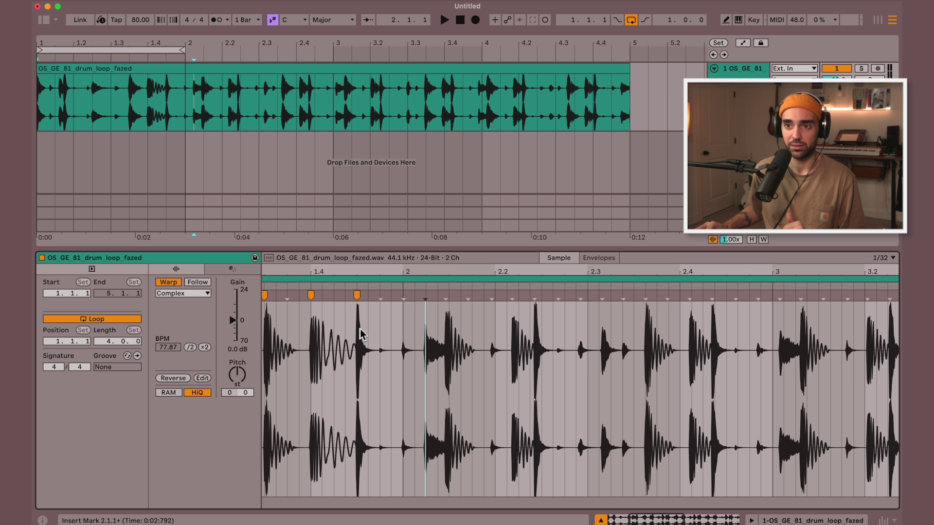
pyautogui.doubleClick(358, 296)
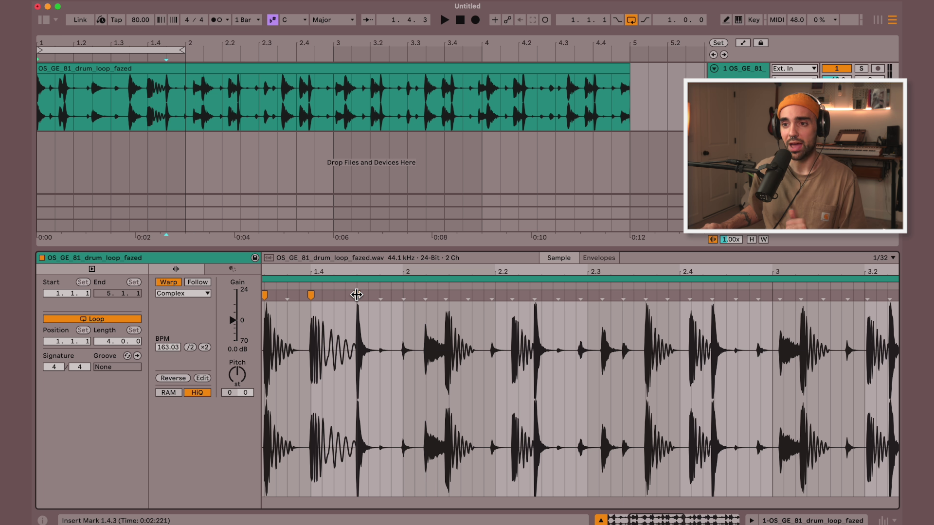
# - Place warp markers on the snare at 1.4.3, the small hit after it, and beat 2
pyautogui.moveTo(366, 296)
pyautogui.mouseDown()
pyautogui.moveTo(413, 297)
pyautogui.moveTo(358, 299)
pyautogui.moveTo(419, 305)
pyautogui.moveTo(370, 297)
pyautogui.moveTo(389, 302)
pyautogui.moveTo(354, 309)
pyautogui.mouseUp()
pyautogui.doubleClick(381, 295)
pyautogui.click(403, 298)
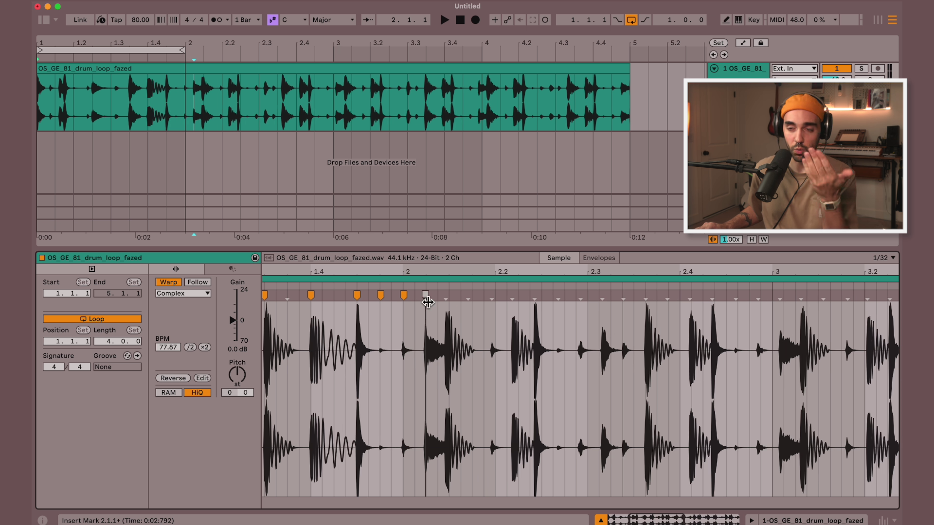
# - Undo the warp edits step by step until the OS_GE_81_drum_loop_fazed clip is cleared from the audio track
pyautogui.moveTo(357, 295)
pyautogui.mouseDown()
pyautogui.moveTo(371, 294)
pyautogui.moveTo(340, 295)
pyautogui.moveTo(357, 296)
pyautogui.moveTo(347, 299)
pyautogui.moveTo(347, 269)
pyautogui.mouseUp()
pyautogui.press('super+z')
pyautogui.press('super+z')
pyautogui.press('super+z')
pyautogui.press('super+z')
pyautogui.press('super+z')
pyautogui.press('super+z')
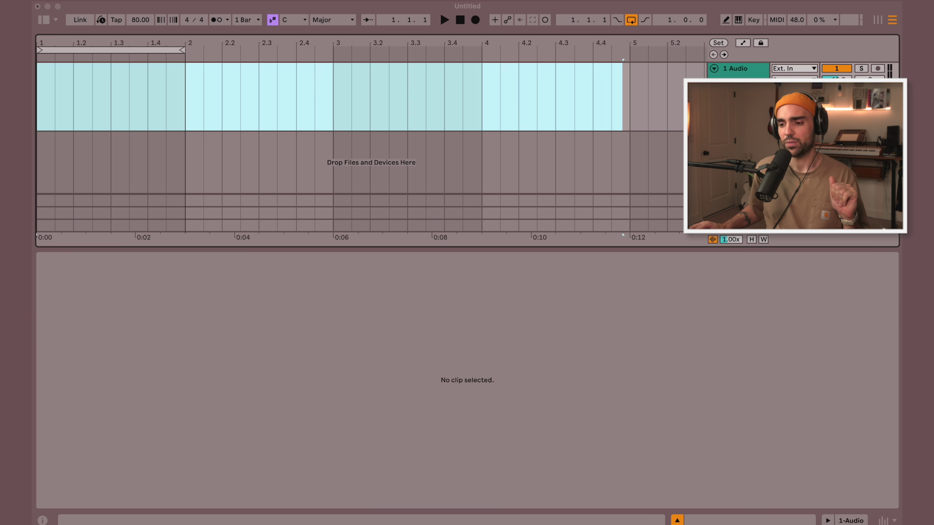
# - Place PL_BF_85_Drum_Loop_Daydream at bar 1, extend the arrangement loop to 8 bars, and play it
pyautogui.moveTo(408, 436); pyautogui.dragTo(43, 97)
pyautogui.click(70, 13)
pyautogui.press('space')
pyautogui.moveTo(79, 39); pyautogui.dragTo(80, 22)
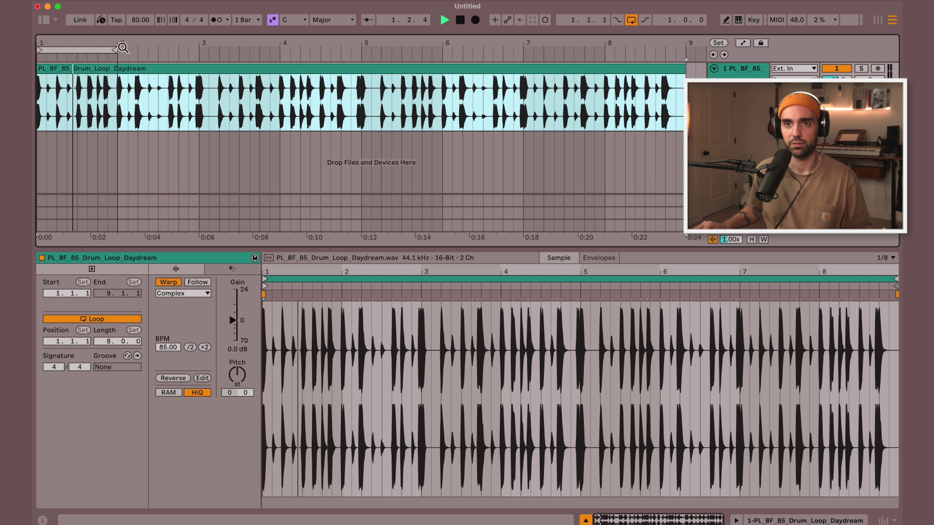
pyautogui.moveTo(115, 50); pyautogui.dragTo(684, 87)
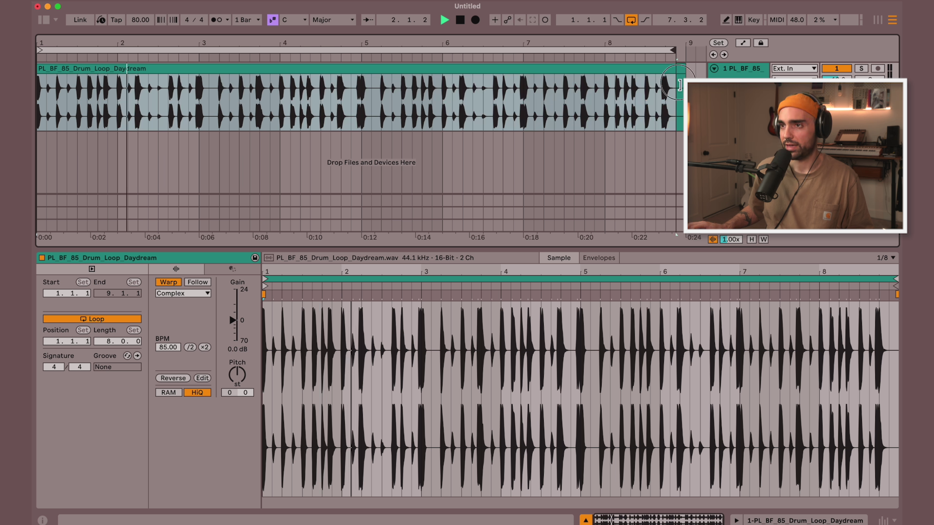
pyautogui.press('space')
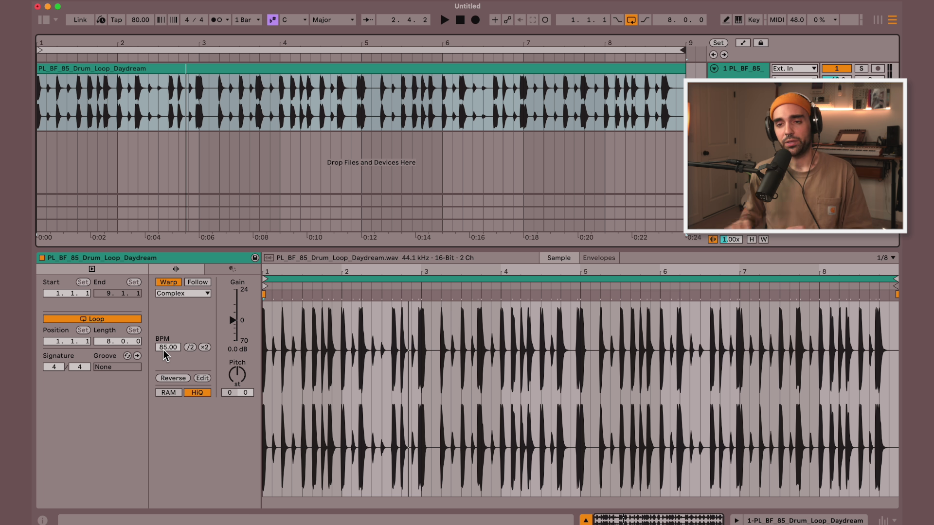
# - Compare how the drum loop sounds in Beats and Complex warp modes, ending on Complex
pyautogui.click(165, 294)
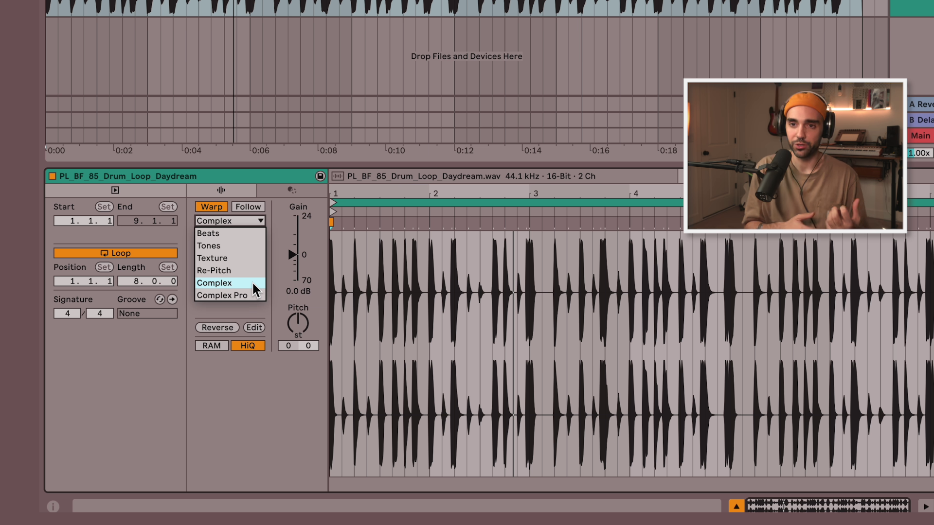
pyautogui.click(229, 236)
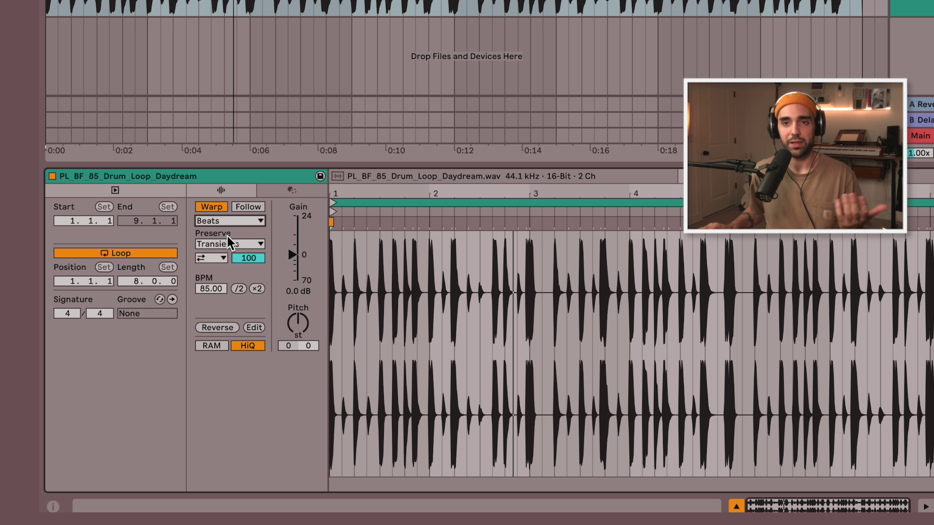
pyautogui.press('space')
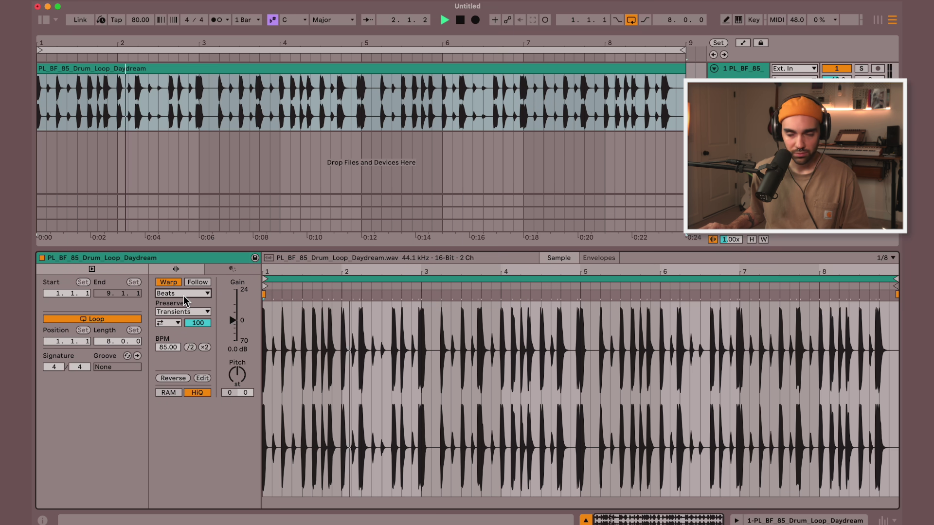
pyautogui.click(182, 293)
pyautogui.click(183, 341)
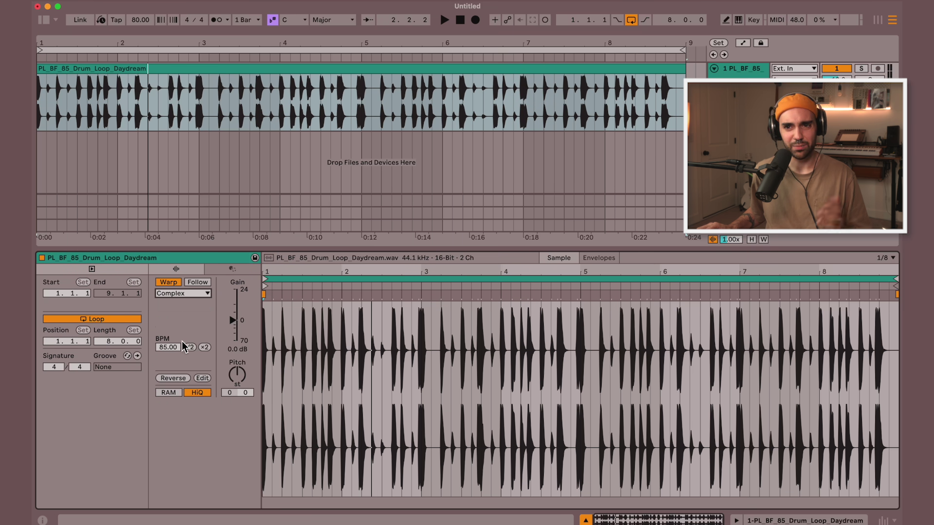
pyautogui.press('space')
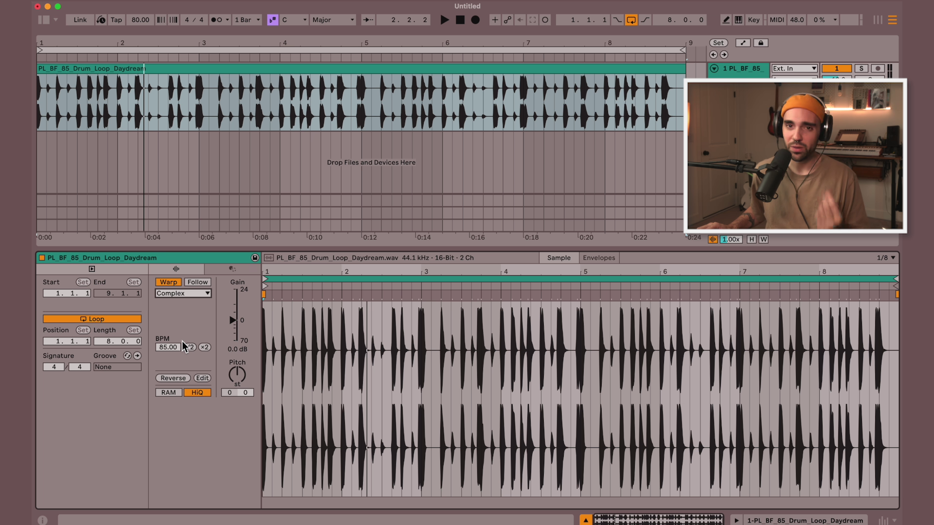
# - Set the drum loop's warp mode to Beats, preserving Transients, with the transient loop mode off
pyautogui.click(194, 295)
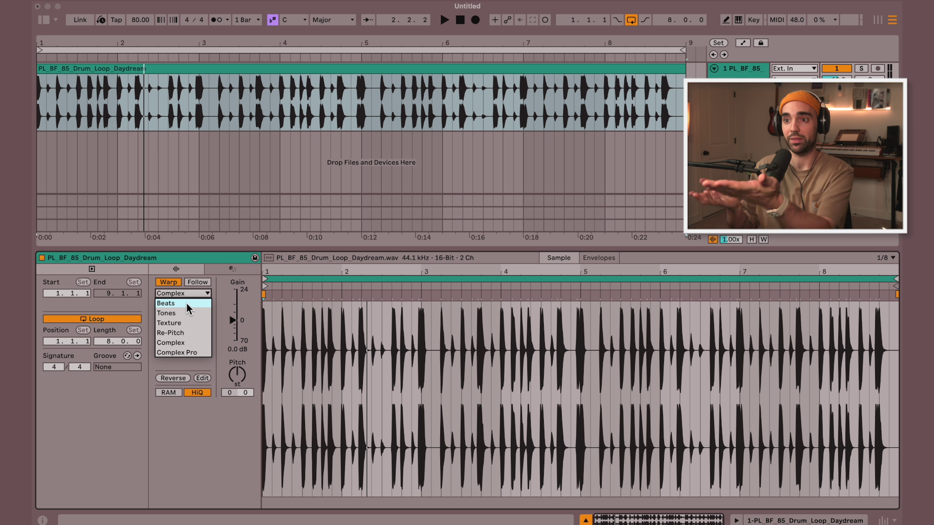
pyautogui.click(186, 303)
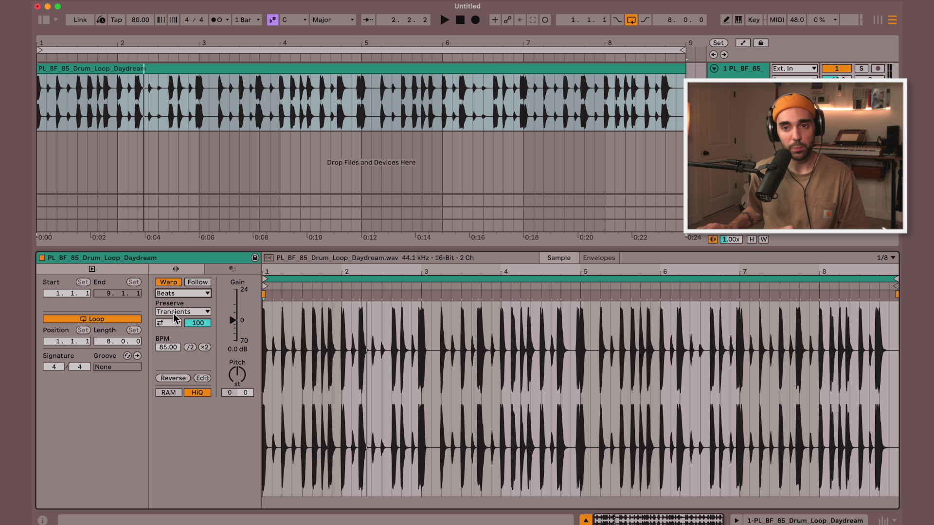
pyautogui.click(173, 312)
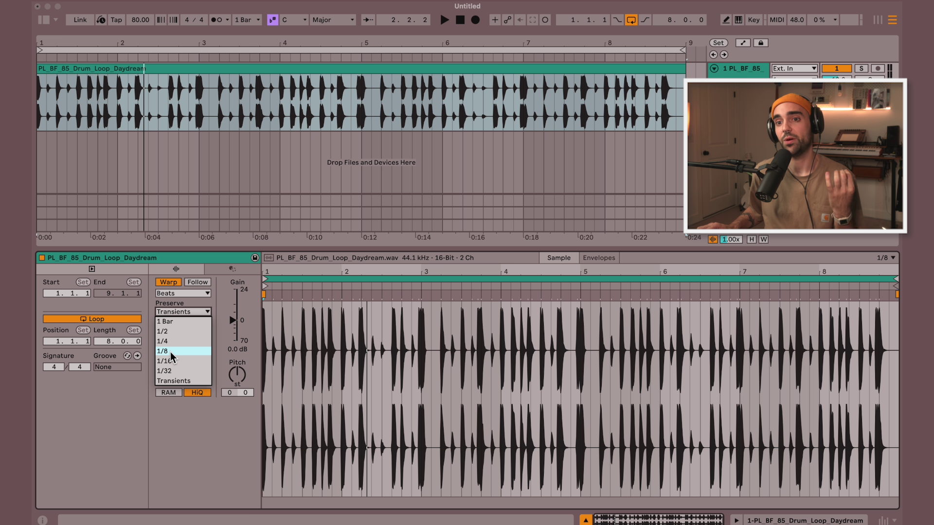
pyautogui.click(182, 382)
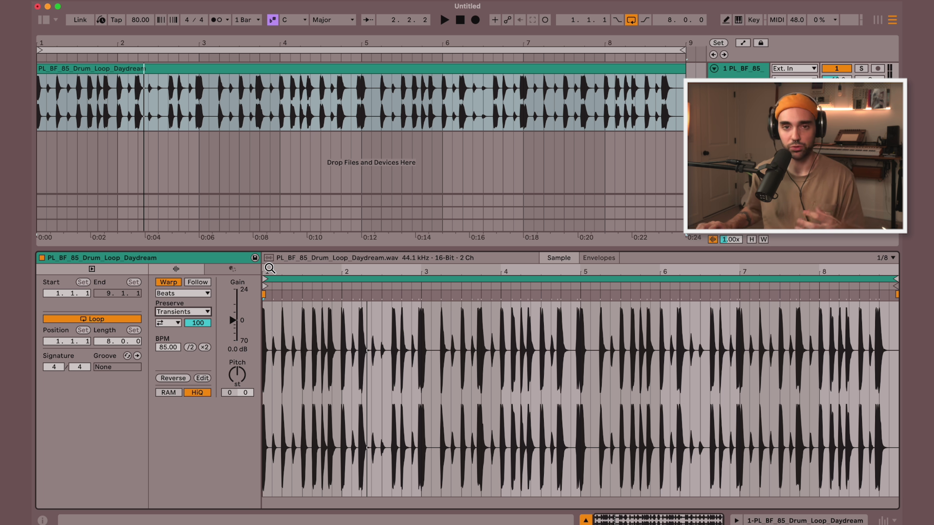
pyautogui.click(165, 324)
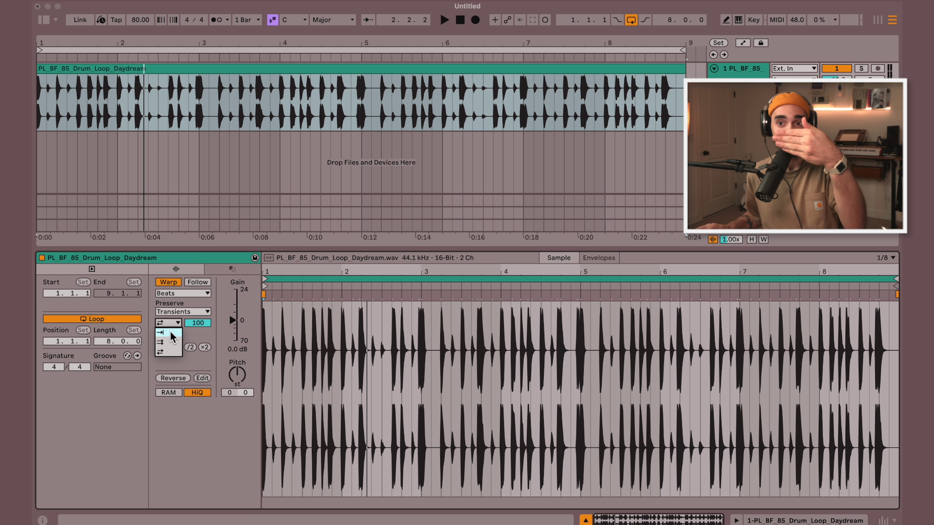
pyautogui.click(170, 332)
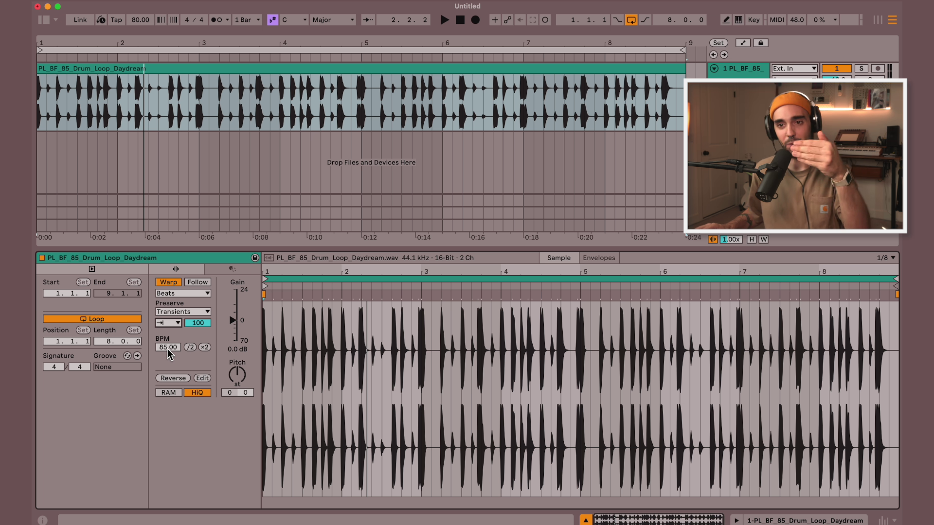
# - Adjust the drum loop's transient envelope during playback, finishing at 93
pyautogui.write('48')
pyautogui.press('Return')
pyautogui.press('space')
pyautogui.moveTo(198, 323); pyautogui.dragTo(198, 301)
pyautogui.press('space')
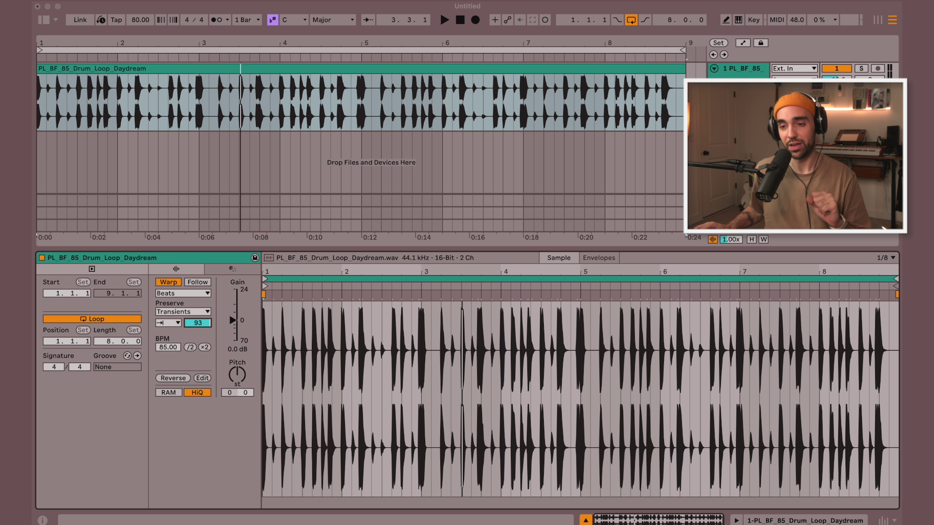
# - Replace the clip with BOS_UPXL_120_Percussion_Shaker_Loop_Organic_Scary, and play it with the project tempo set to 120 BPM
pyautogui.moveTo(292, 272); pyautogui.dragTo(41, 104)
pyautogui.press('space')
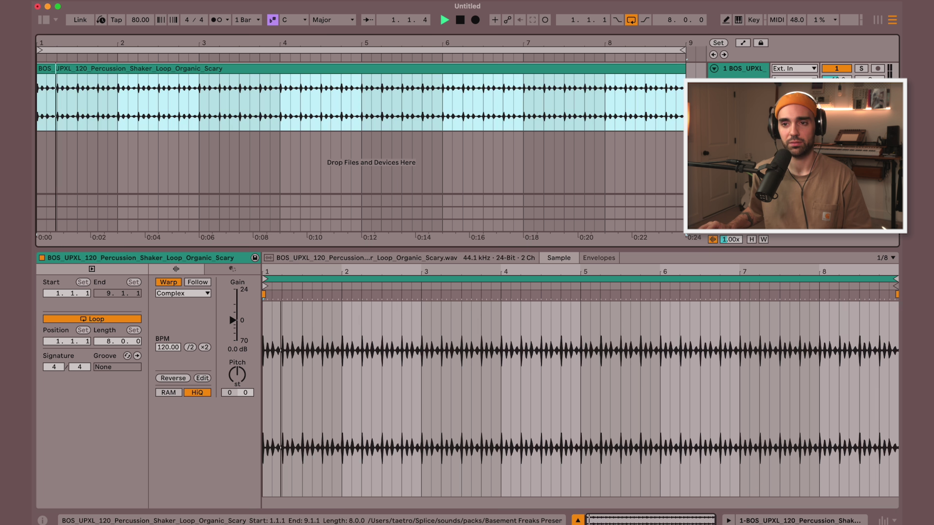
pyautogui.press('space')
pyautogui.moveTo(140, 20); pyautogui.dragTo(141, 0)
pyautogui.press('space')
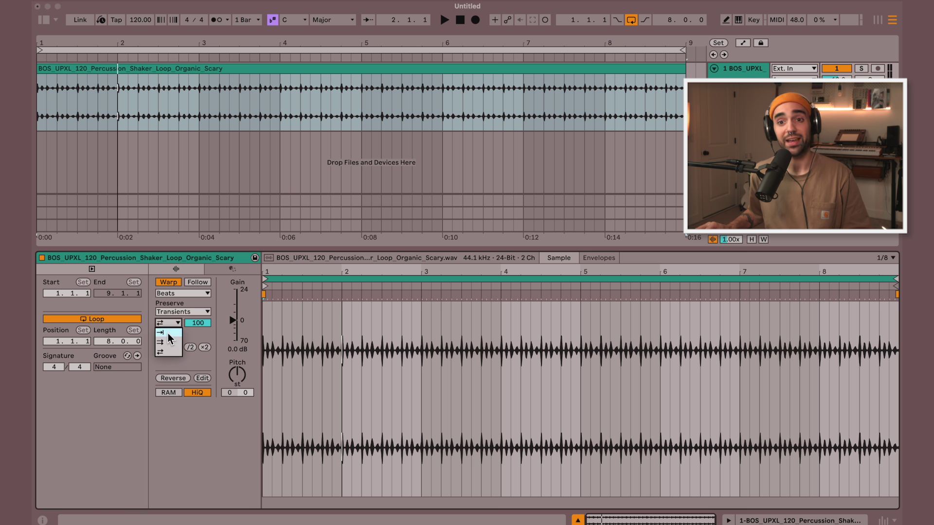
# - In Beats warp mode, turn off the shaker's transient loop mode and try transient envelope 10, then 24, during playback
pyautogui.click(168, 334)
pyautogui.moveTo(198, 323); pyautogui.dragTo(198, 340)
pyautogui.press('space')
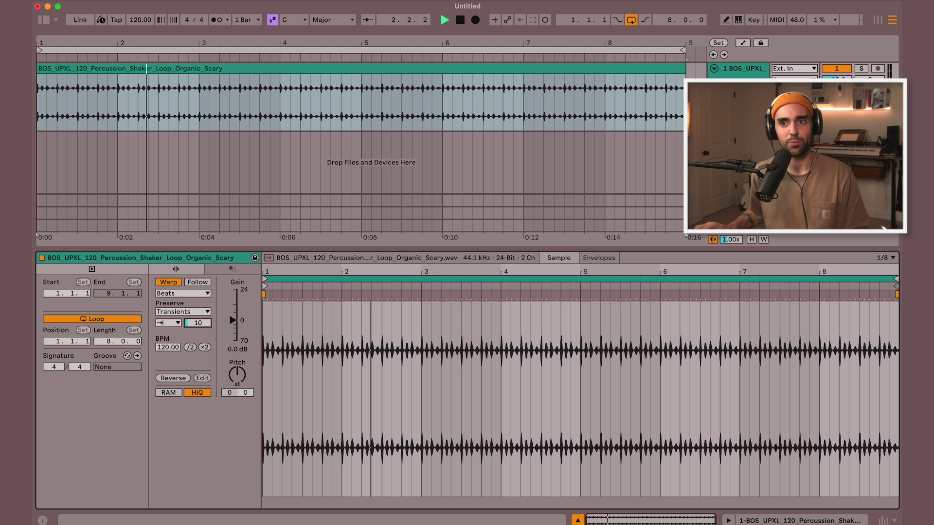
pyautogui.moveTo(198, 323)
pyautogui.mouseDown()
pyautogui.moveTo(198, 276)
pyautogui.moveTo(198, 312)
pyautogui.mouseUp()
pyautogui.press('space')
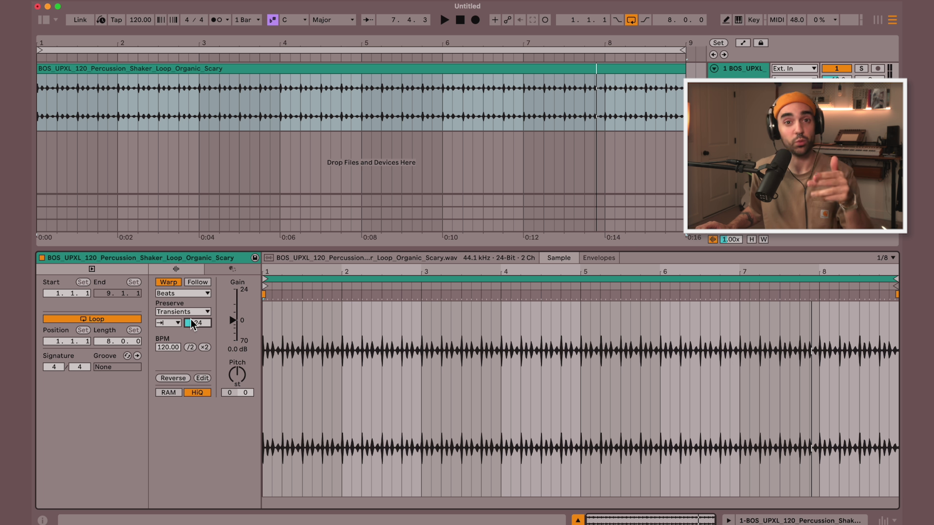
# - Replace the shaker clip with RARE_Seeds_texture_percs_142_loop and look over its warp mode choices
pyautogui.click(126, 68)
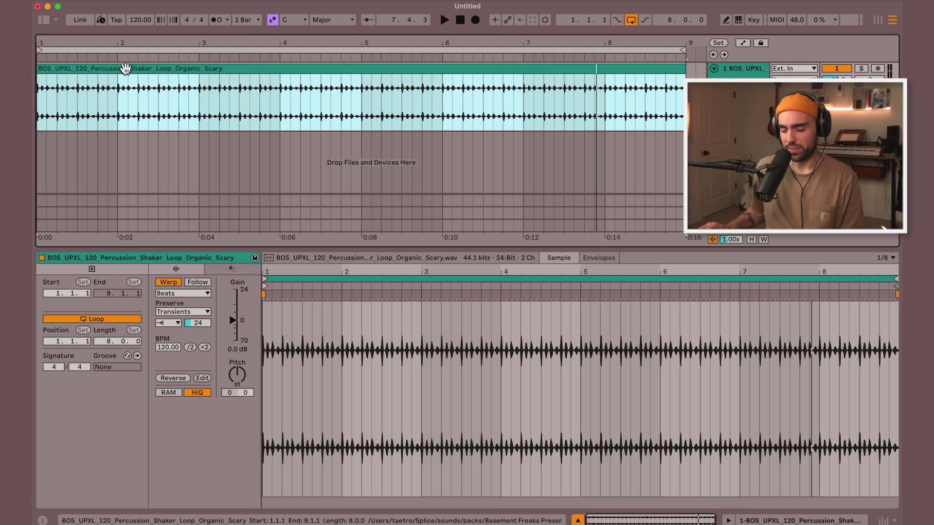
pyautogui.press('Delete')
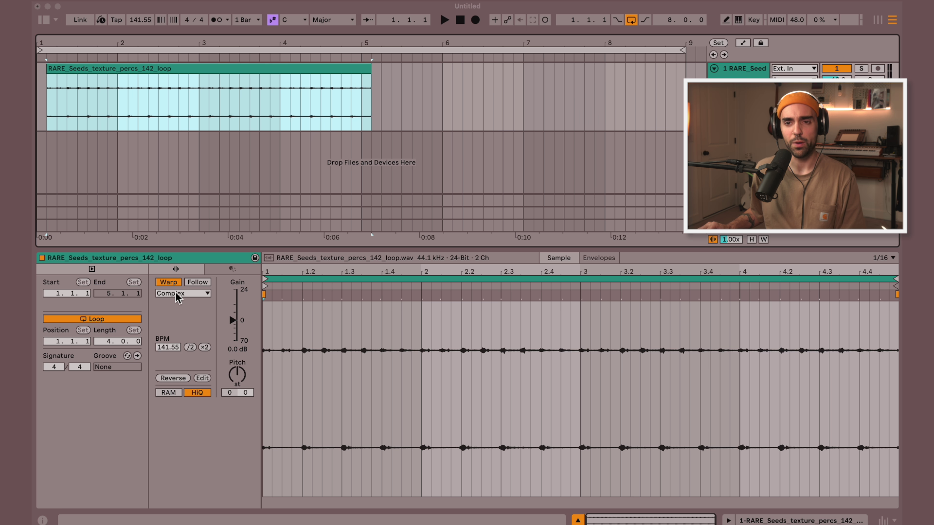
pyautogui.click(177, 294)
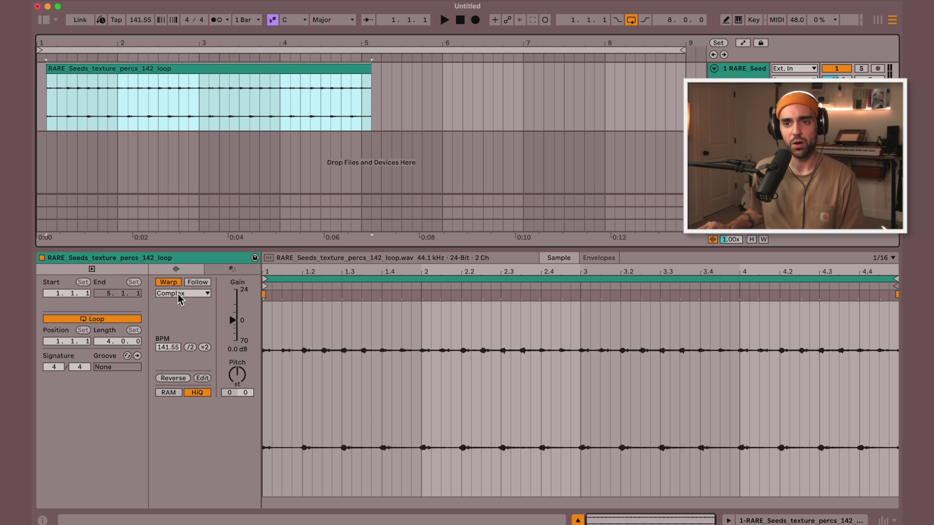
pyautogui.click(180, 295)
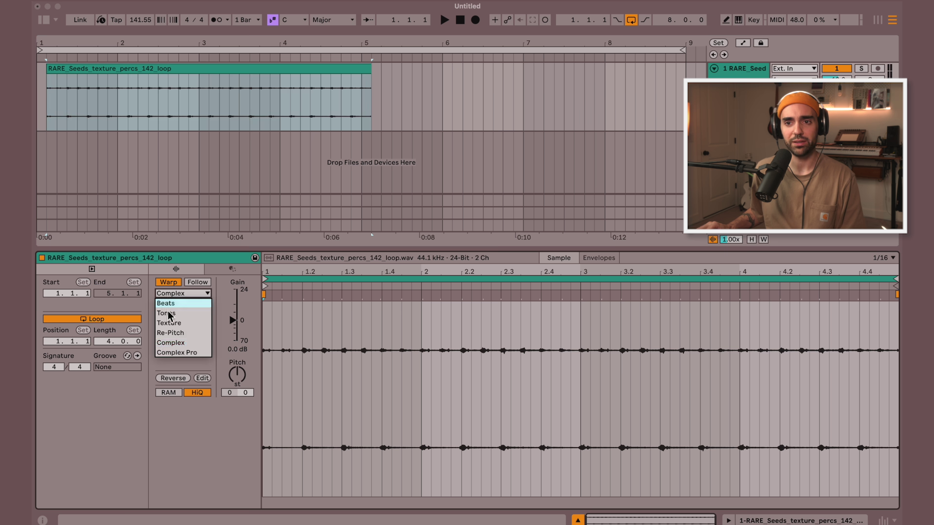
pyautogui.click(190, 293)
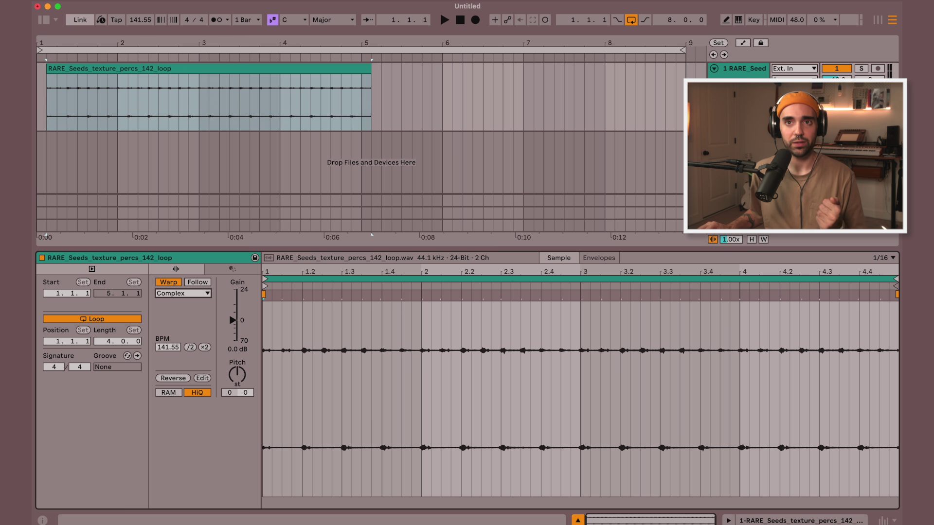
# - Open the Record, Warp & Launch settings and check the Loop/Warp Short Samples option
pyautogui.click(66, 2)
pyautogui.click(73, 24)
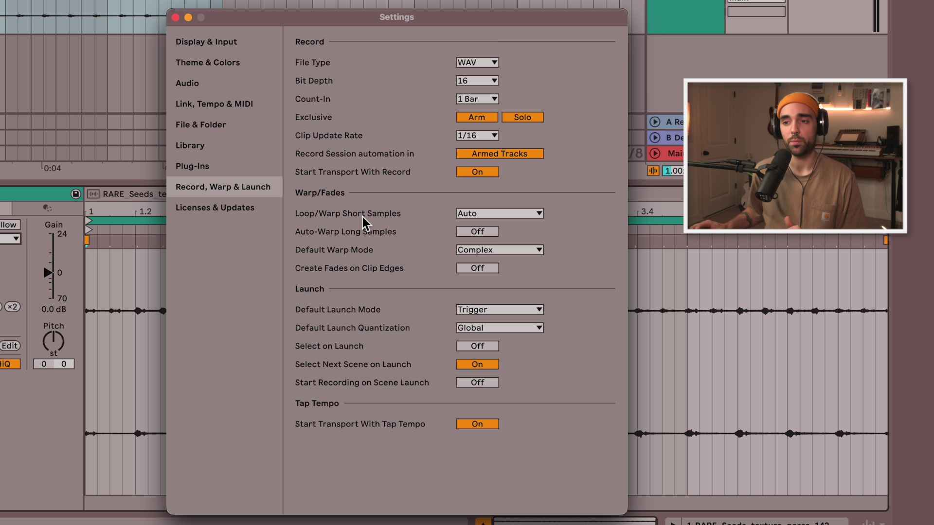
pyautogui.click(471, 213)
pyautogui.click(470, 213)
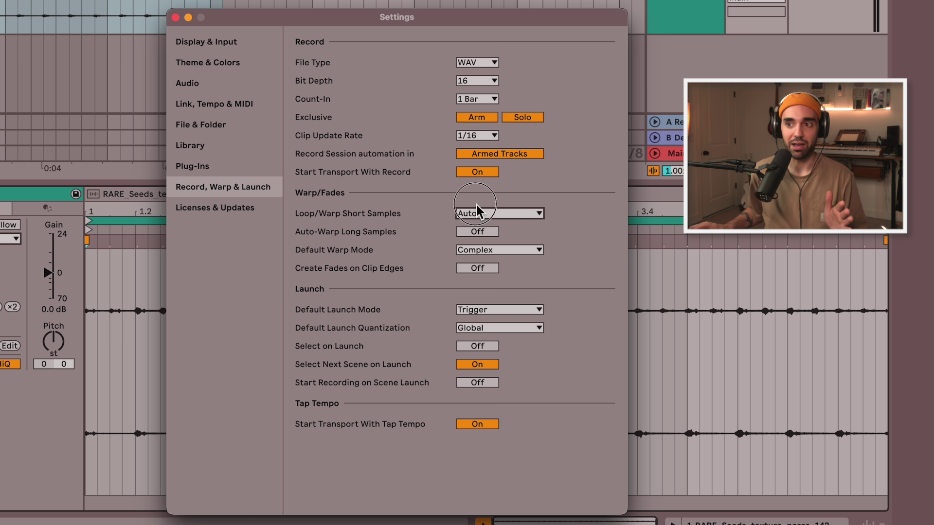
# - Review the Default Warp Mode choices, keep Complex, and close the settings
pyautogui.click(471, 253)
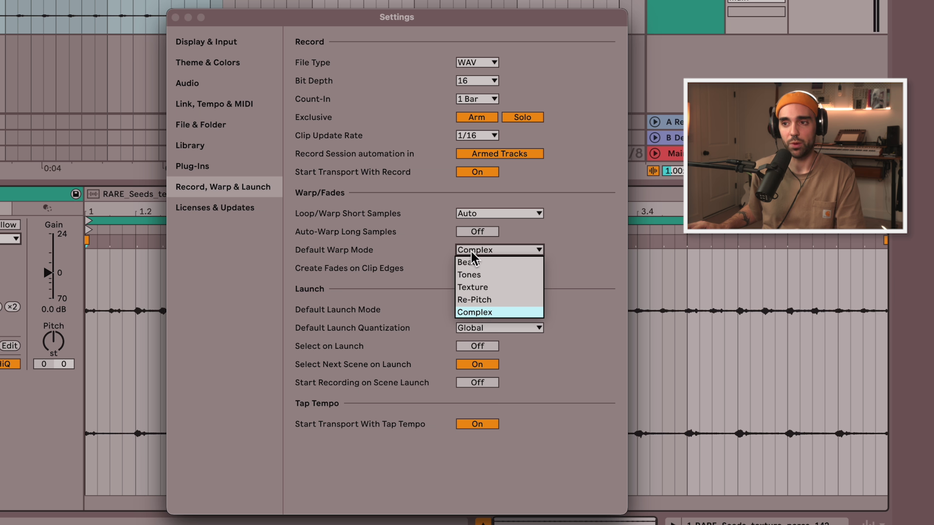
pyautogui.click(477, 312)
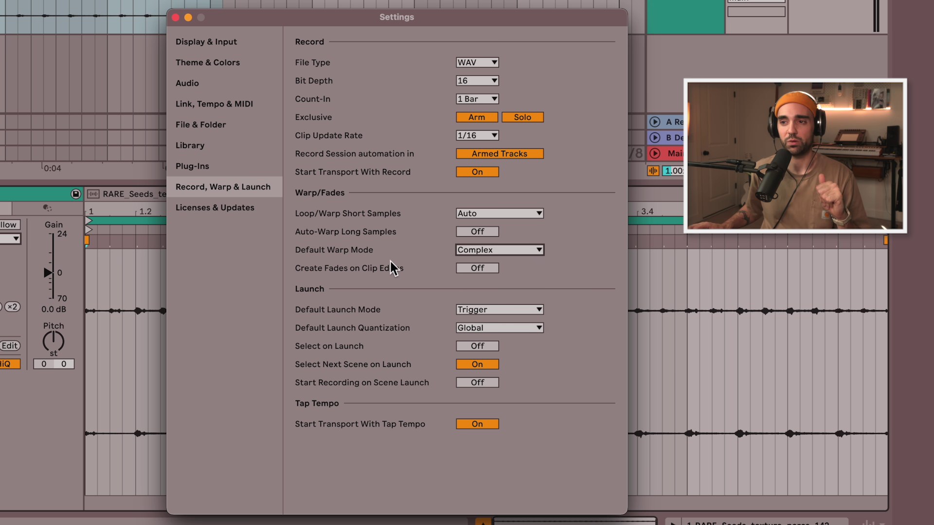
pyautogui.click(509, 250)
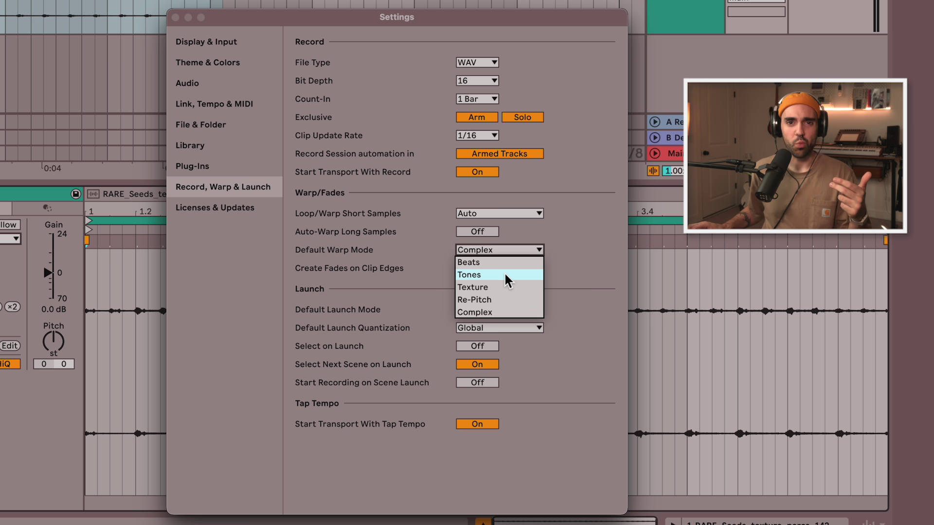
pyautogui.click(331, 223)
pyautogui.click(175, 17)
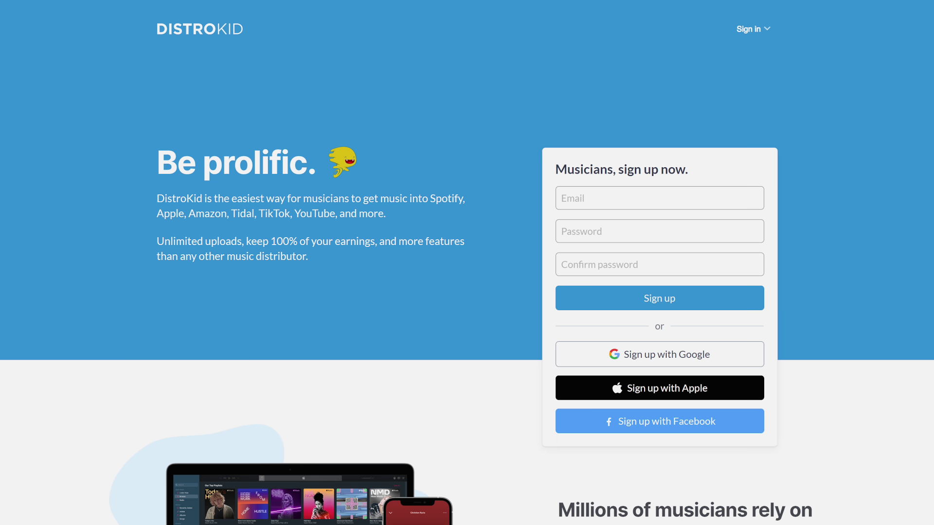
pyautogui.scroll(-1, 467, 262)
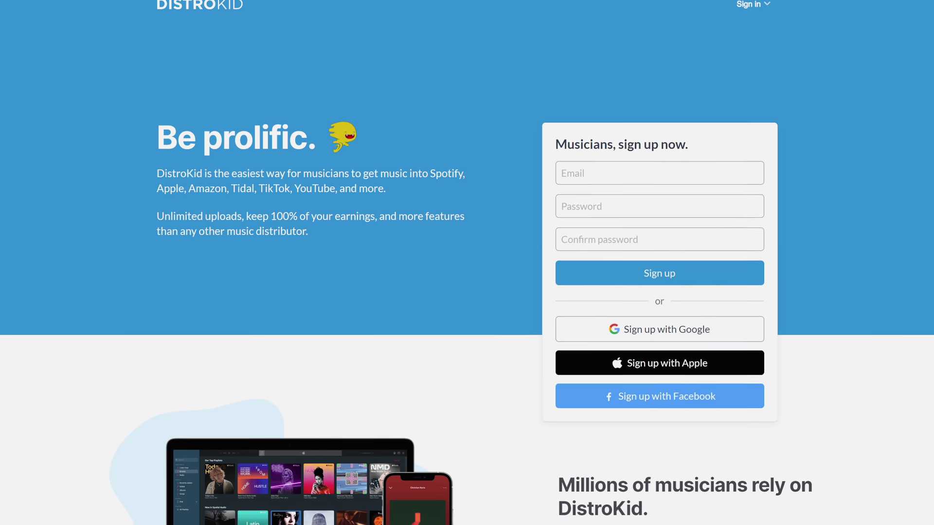
pyautogui.scroll(-2, 467, 263)
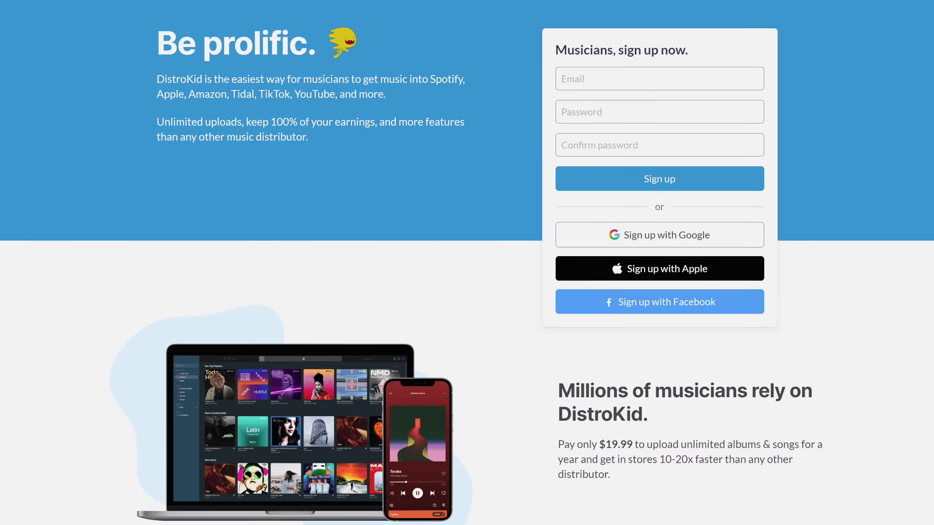
pyautogui.scroll(-3, 466, 262)
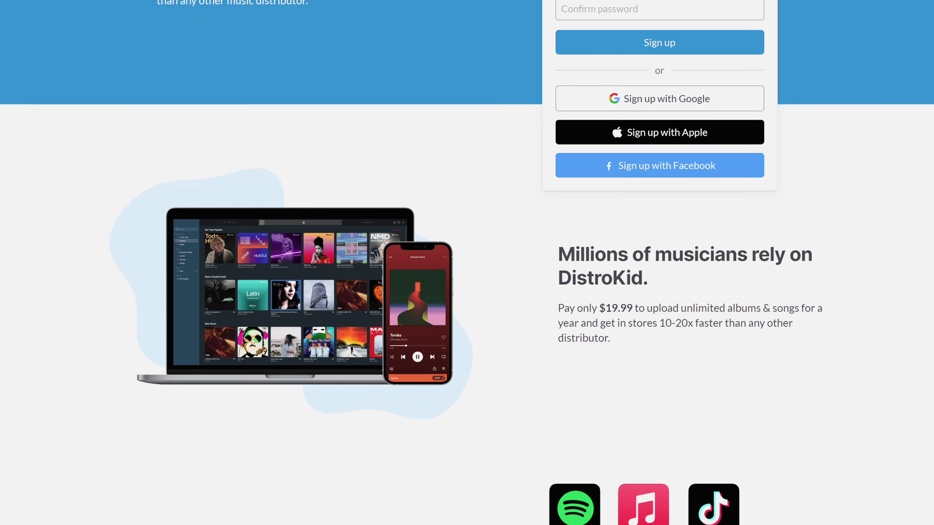
pyautogui.scroll(-3, 467, 262)
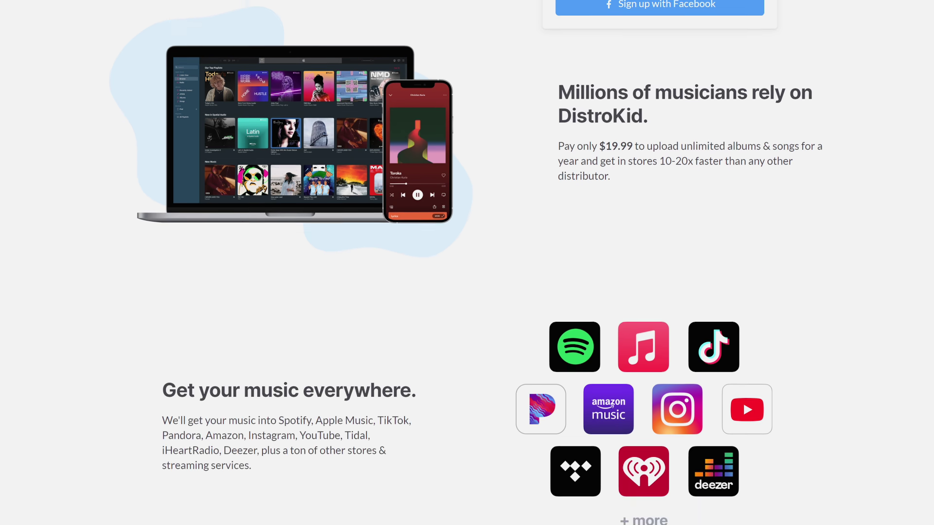
# - Browse the DistroKid website's features and the album page for Conditions Where The Future Can't Be Delivered, including its streaming and video links
pyautogui.scroll(-4, 467, 263)
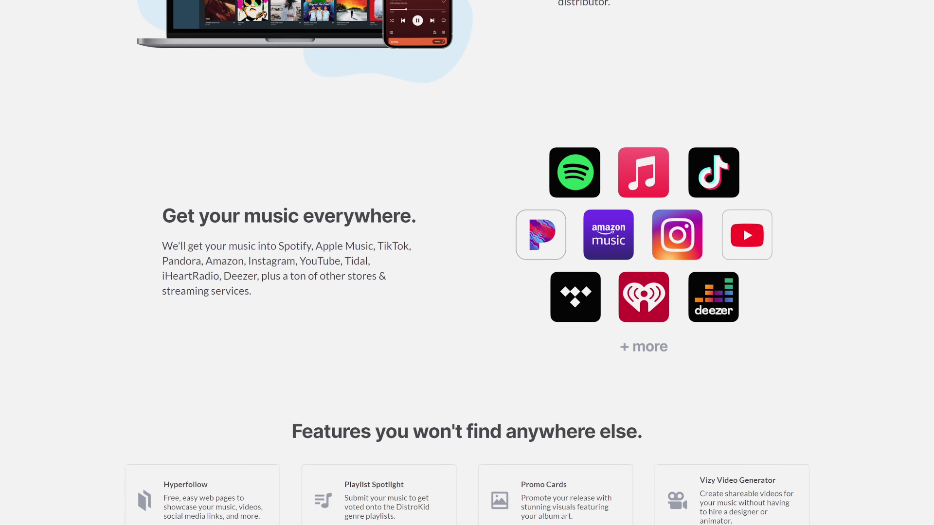
pyautogui.scroll(-1, 467, 262)
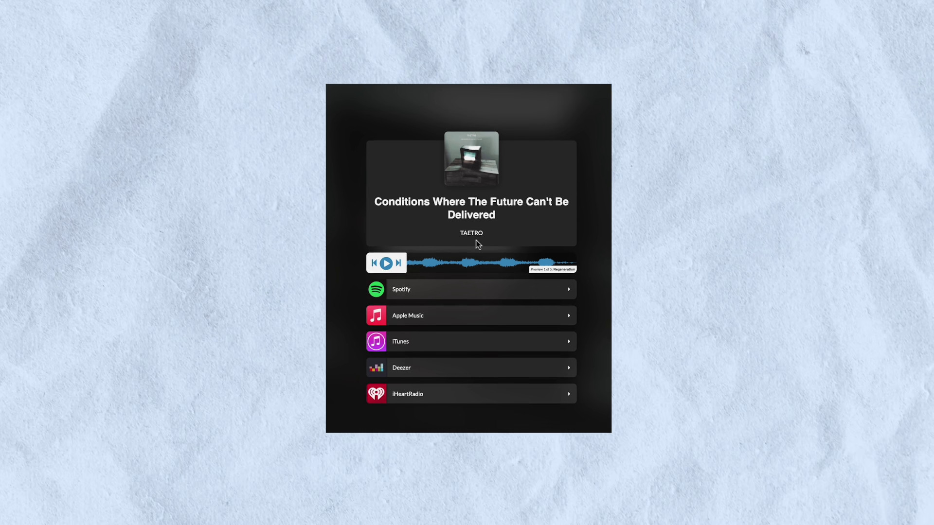
pyautogui.scroll(-1, 477, 243)
pyautogui.scroll(1, 476, 241)
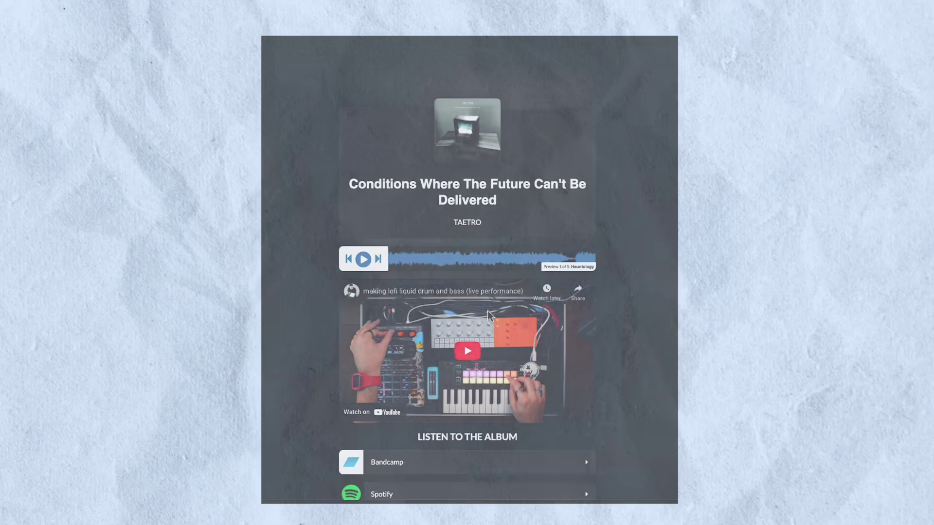
pyautogui.scroll(-5, 488, 315)
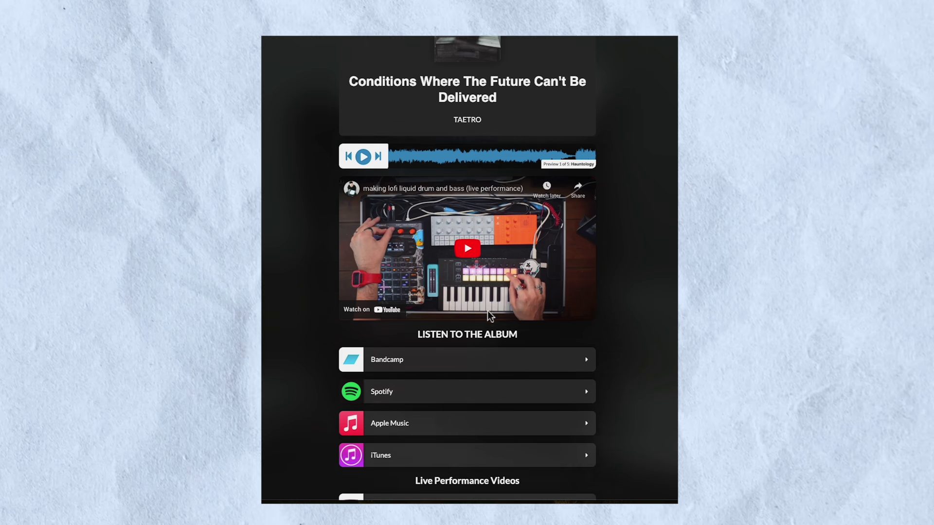
pyautogui.scroll(-3, 491, 319)
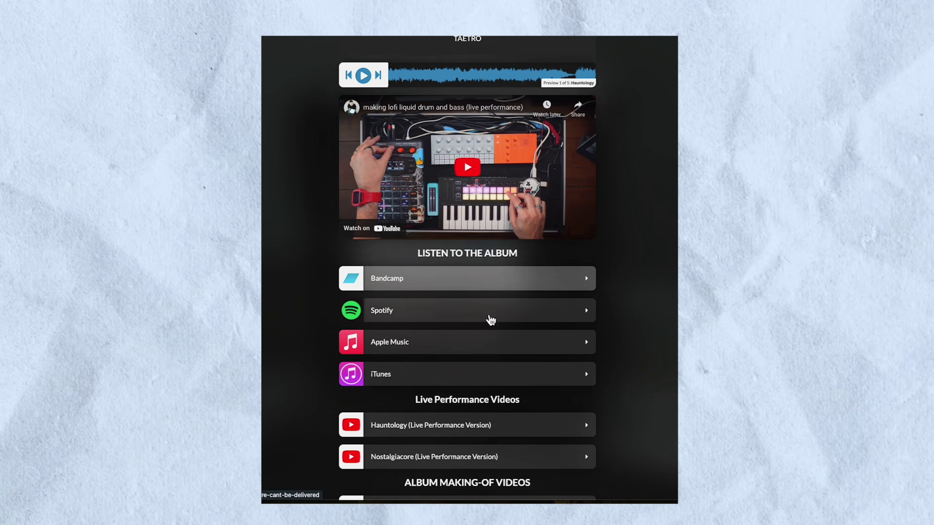
pyautogui.scroll(-1, 490, 319)
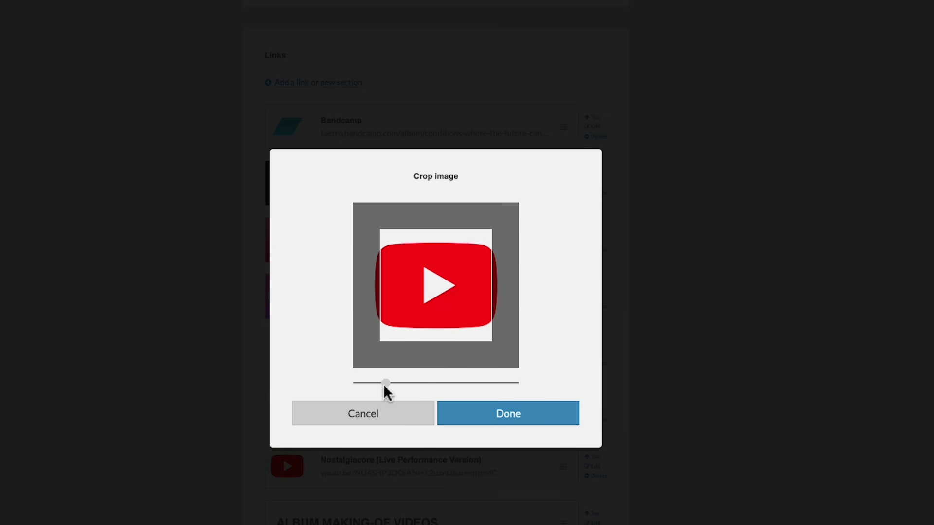
# - Accept the YouTube logo crop for the link image and start adding a new section to the album page's Links list
pyautogui.click(506, 411)
pyautogui.click(509, 389)
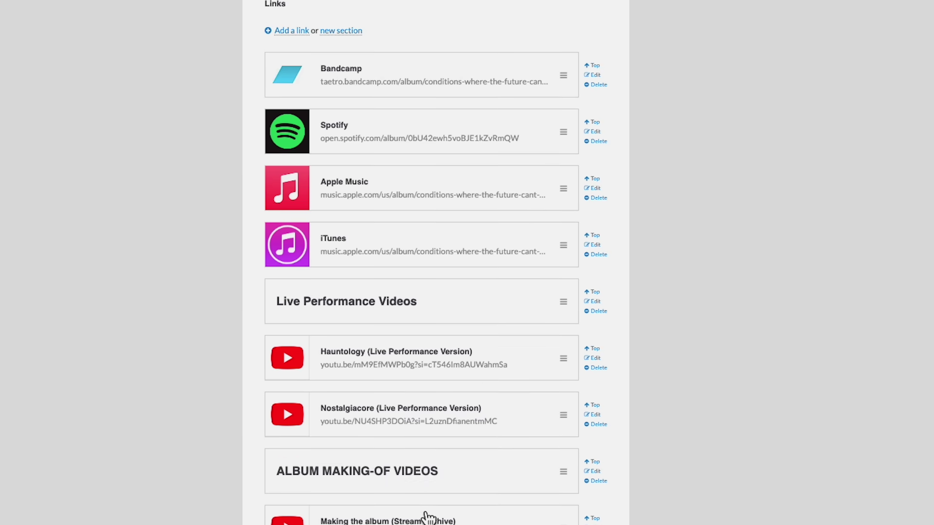
pyautogui.scroll(2, 428, 514)
pyautogui.scroll(1, 429, 119)
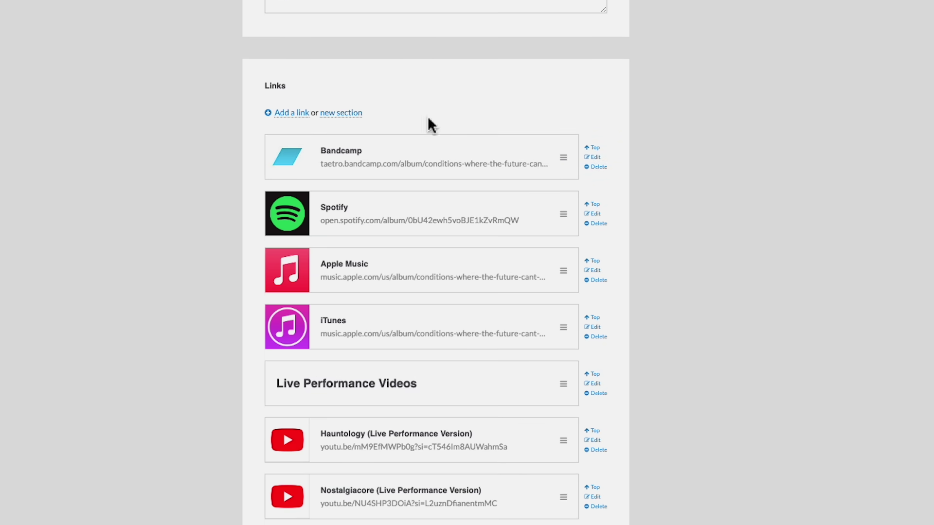
pyautogui.click(344, 116)
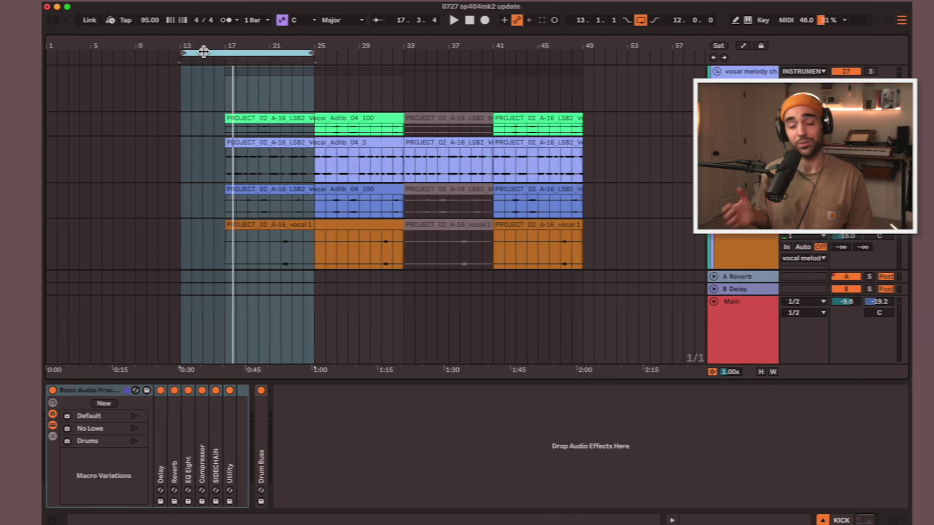
# - Switch to Ableton Live, play the arrangement from about bar 13, and fold the track groups above Hook Vocals
pyautogui.moveTo(214, 53); pyautogui.dragTo(196, 55)
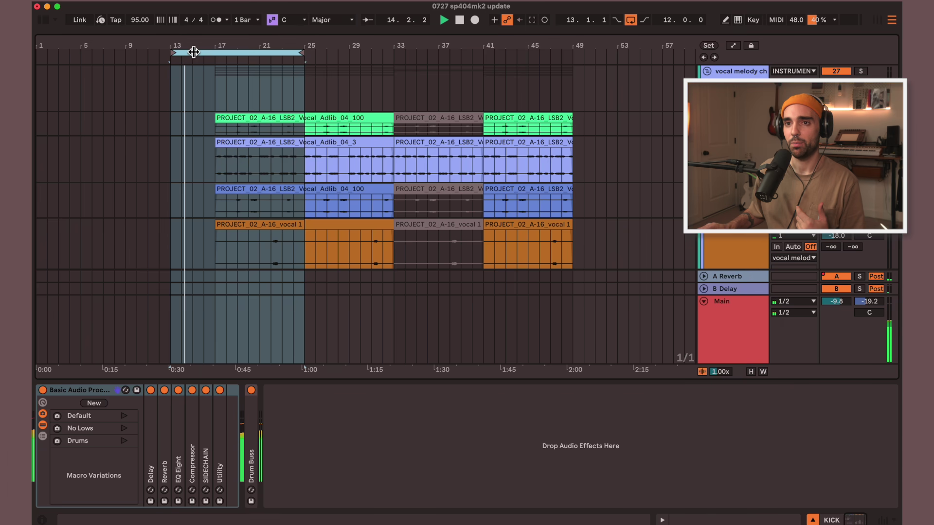
pyautogui.moveTo(340, 420); pyautogui.dragTo(351, 497)
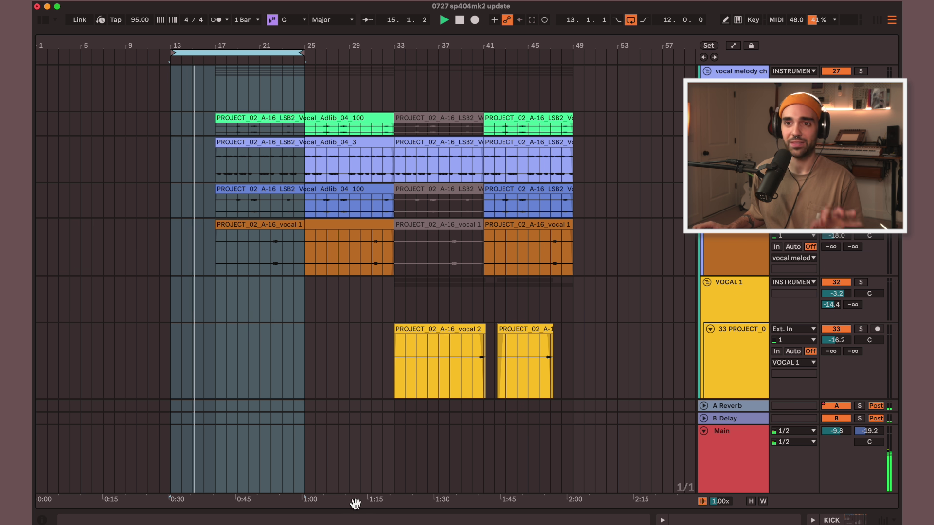
pyautogui.moveTo(199, 47); pyautogui.dragTo(456, 104)
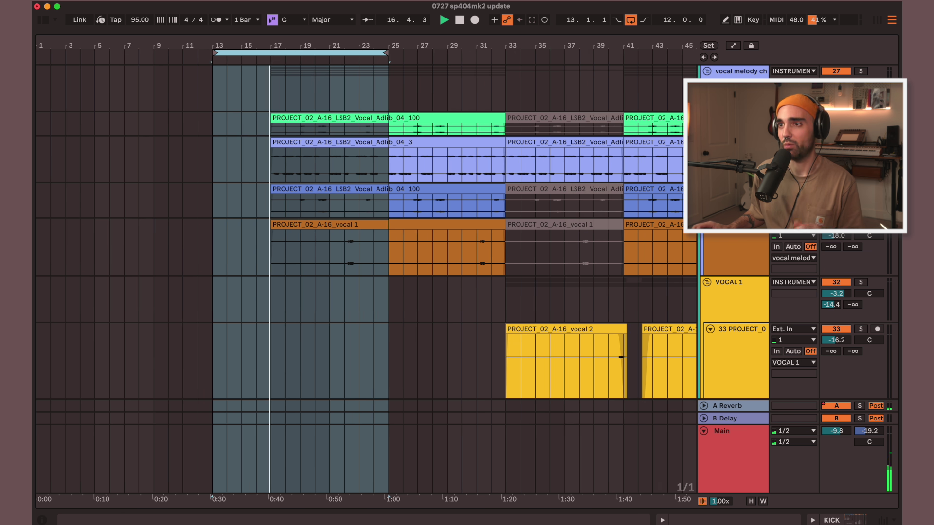
pyautogui.scroll(5, 456, 104)
pyautogui.click(707, 170)
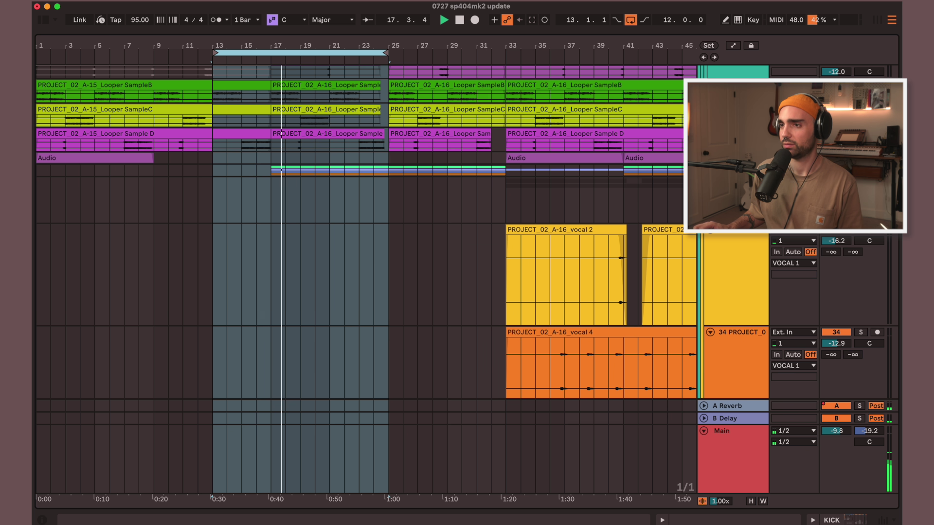
pyautogui.click(707, 183)
pyautogui.click(707, 195)
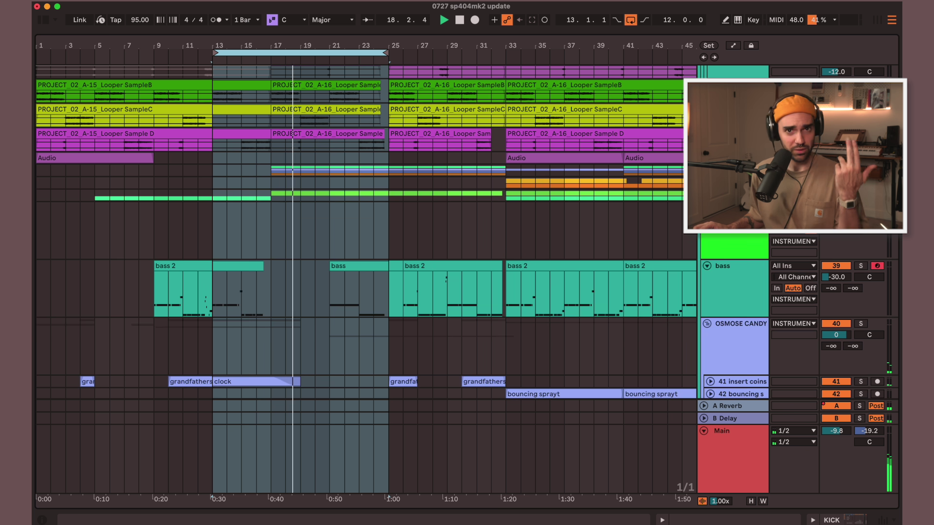
pyautogui.click(707, 207)
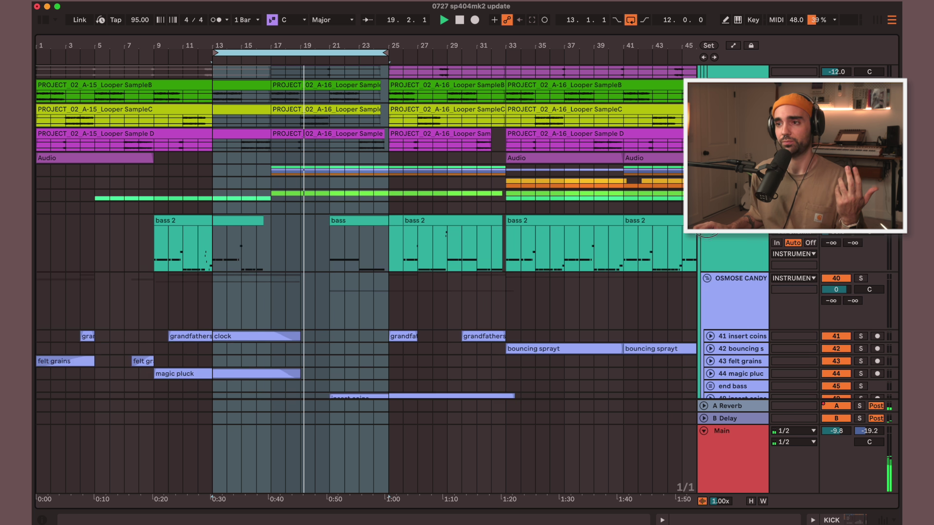
pyautogui.click(706, 221)
pyautogui.click(707, 232)
pyautogui.click(703, 257)
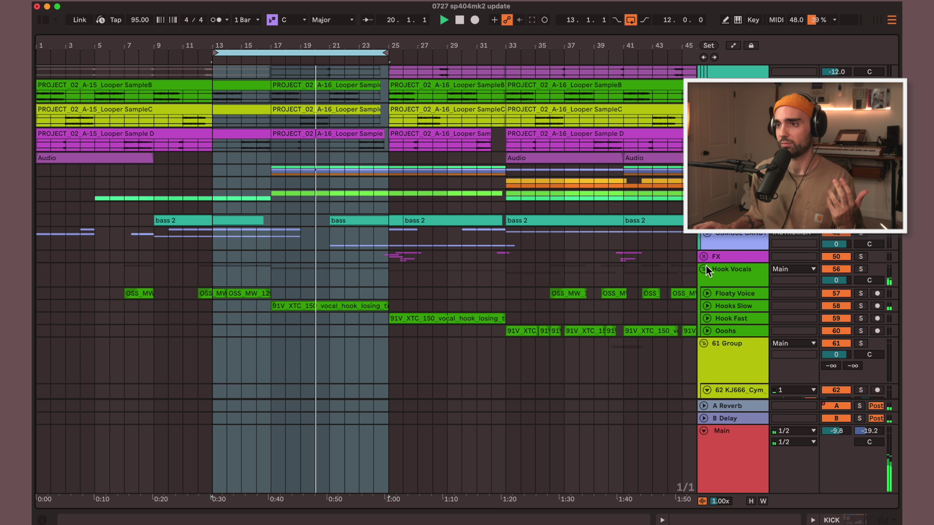
# - Turn on the metronome during playback and unfold the Hooks Slow and Hook Fast tracks around bars 17 to 25
pyautogui.click(227, 20)
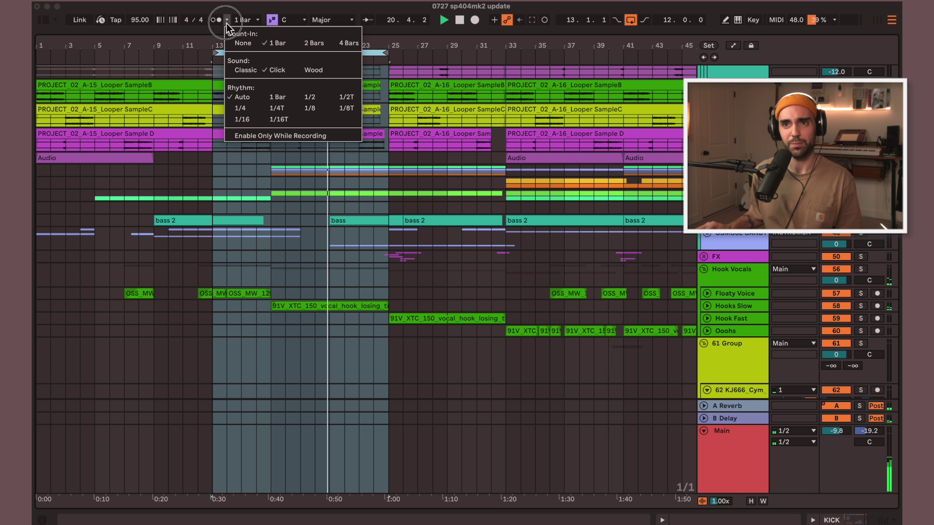
pyautogui.click(216, 22)
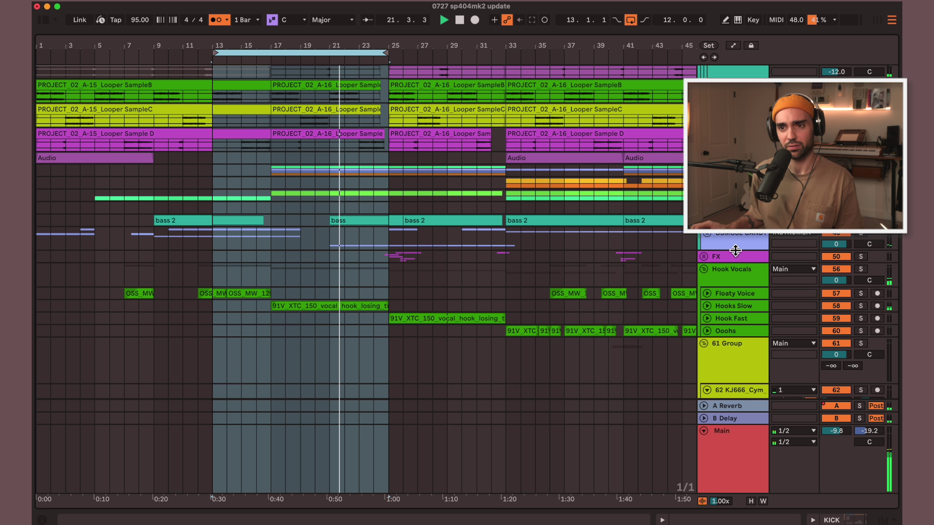
pyautogui.click(707, 319)
pyautogui.click(706, 275)
pyautogui.moveTo(347, 49); pyautogui.dragTo(374, 117)
pyautogui.hscroll(2, 362, 275)
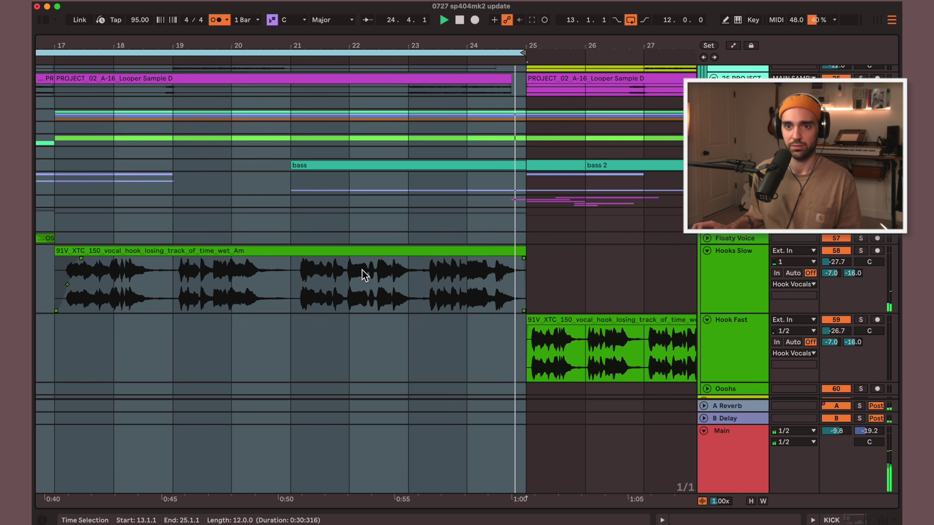
# - Replace the Hooks Slow clip at bar 17 with a fresh copy of 91V_XTC_150_vocal_hook_losing_track_of_time_wet_Am and open its sample view
pyautogui.click(122, 251)
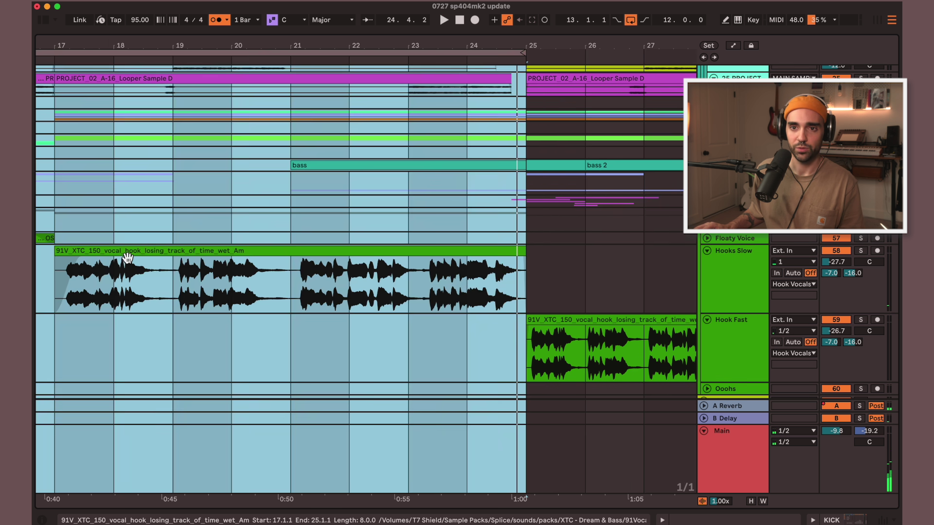
pyautogui.hscroll(-3, 165, 272)
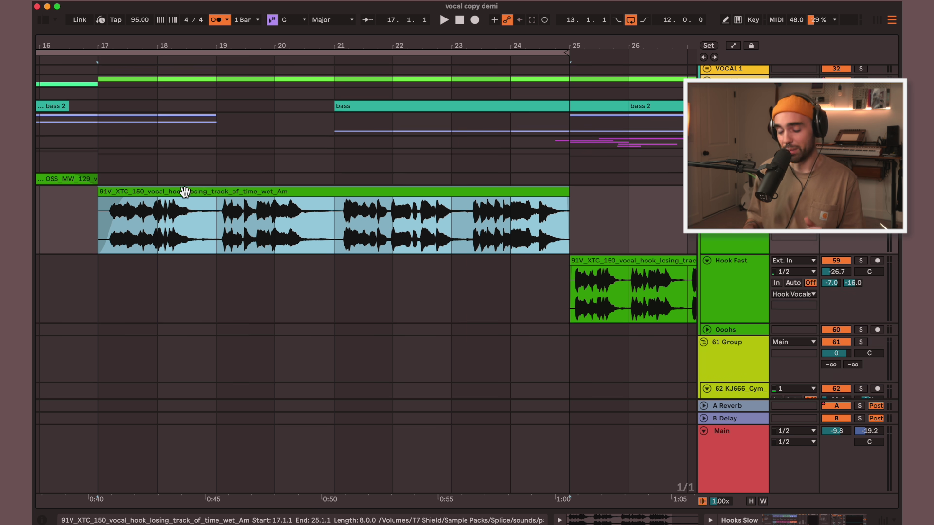
pyautogui.press('Delete')
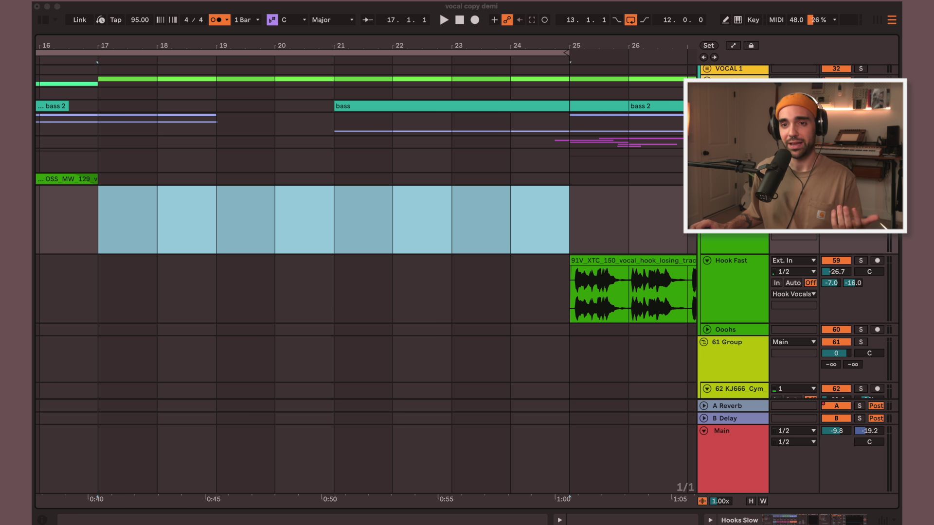
pyautogui.moveTo(693, 522); pyautogui.dragTo(118, 181)
pyautogui.doubleClick(117, 182)
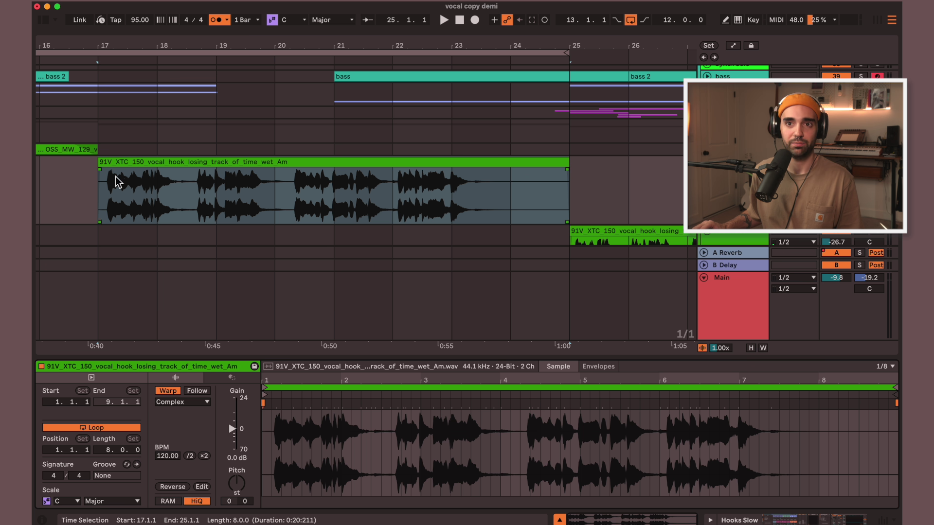
# - Play the fresh vocal hook clip from bar 17 against the metronome and turn the metronome off
pyautogui.click(101, 207)
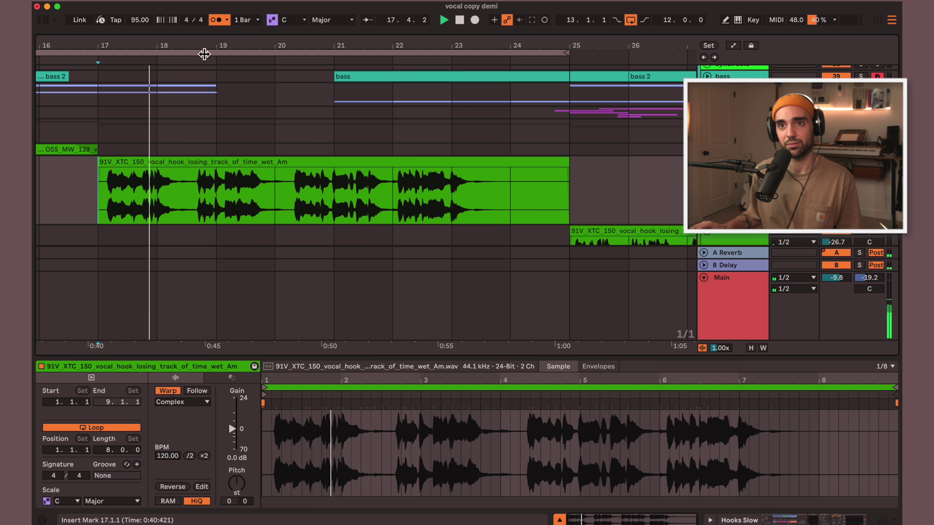
pyautogui.click(212, 21)
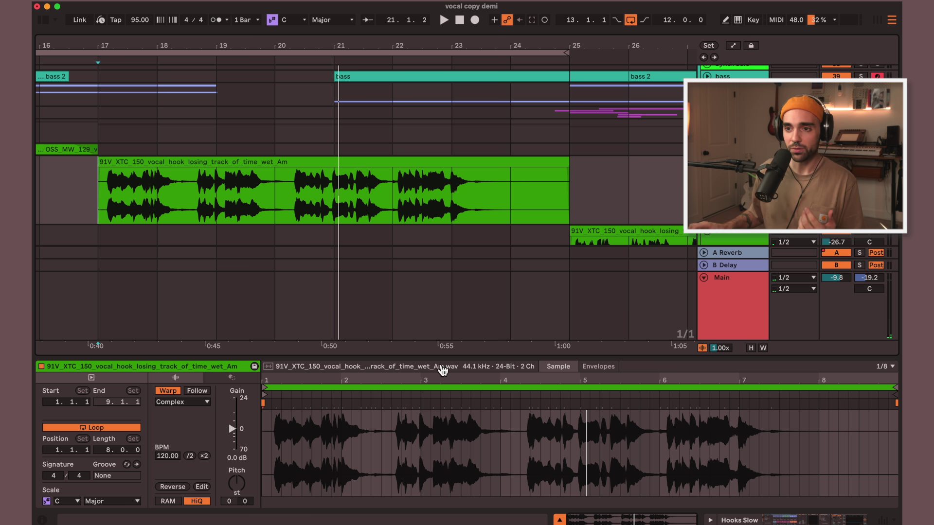
# - Enlarge the vocal clip's waveform editor, set the clip's BPM to 150, and play it from bar 17
pyautogui.moveTo(430, 360); pyautogui.dragTo(421, 267)
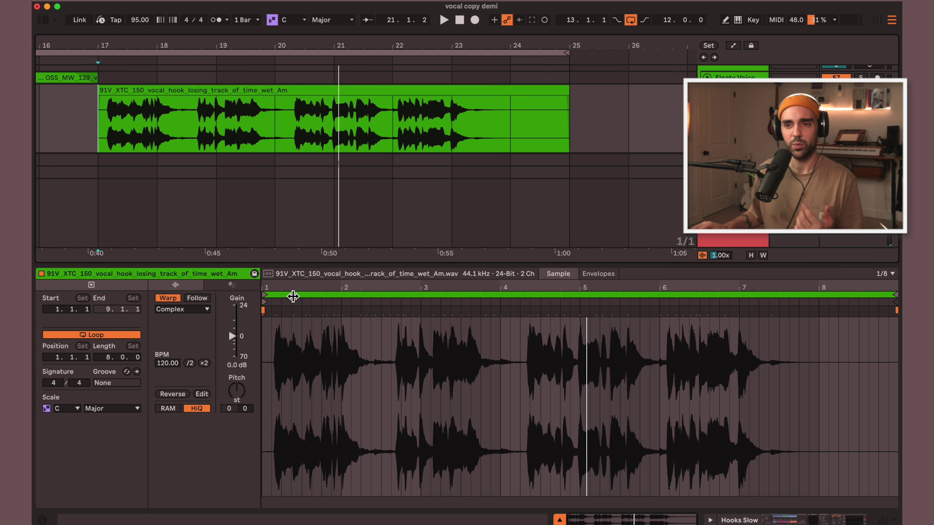
pyautogui.moveTo(283, 289)
pyautogui.mouseDown()
pyautogui.moveTo(282, 325)
pyautogui.moveTo(282, 298)
pyautogui.mouseUp()
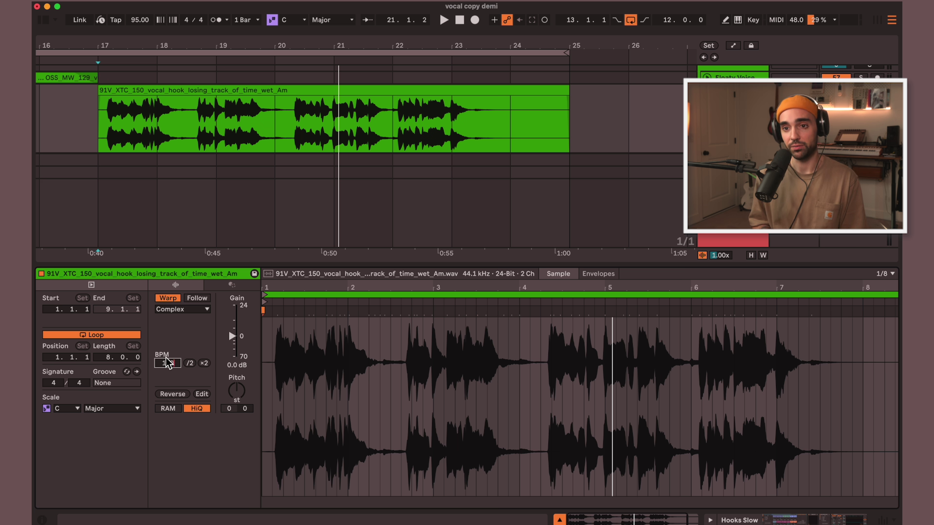
pyautogui.press('Return')
pyautogui.click(96, 170)
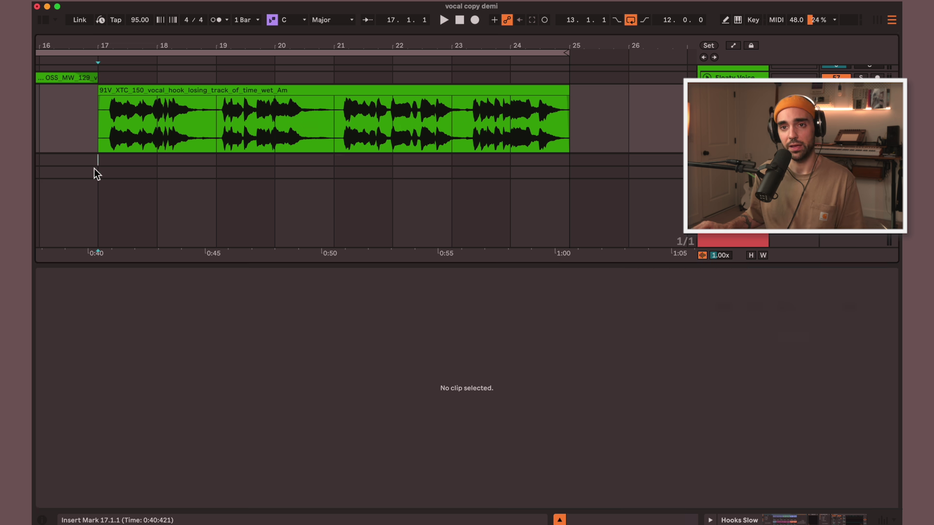
pyautogui.click(100, 146)
pyautogui.press('space')
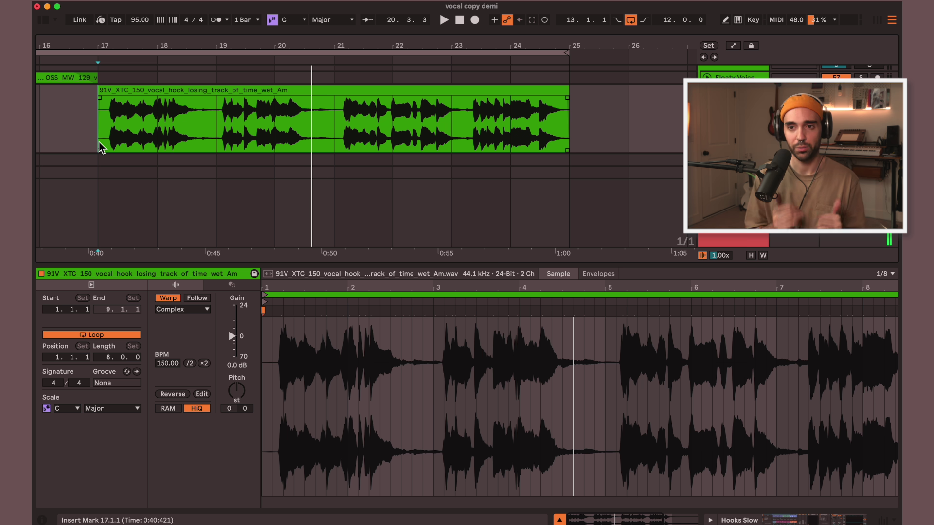
# - Try the Tones warp mode on the vocal hook clip and audition it from bar 17
pyautogui.click(183, 310)
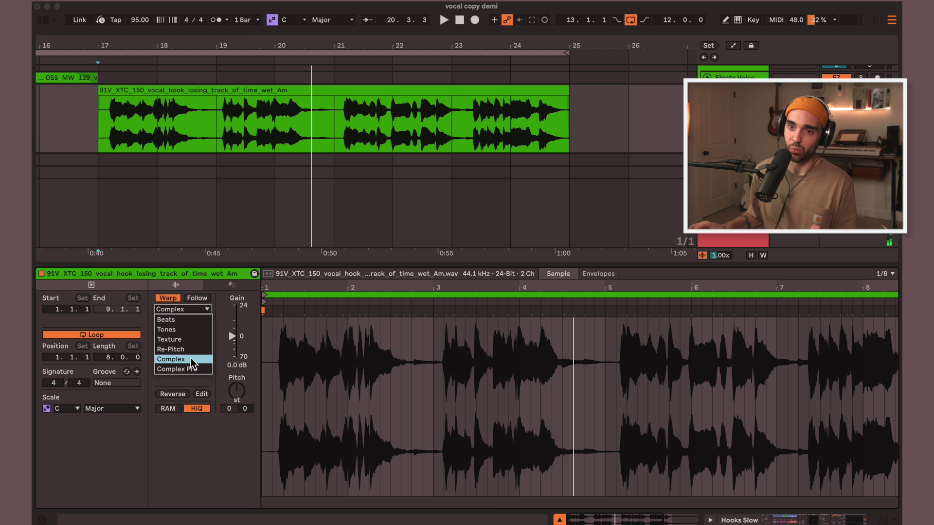
pyautogui.click(180, 329)
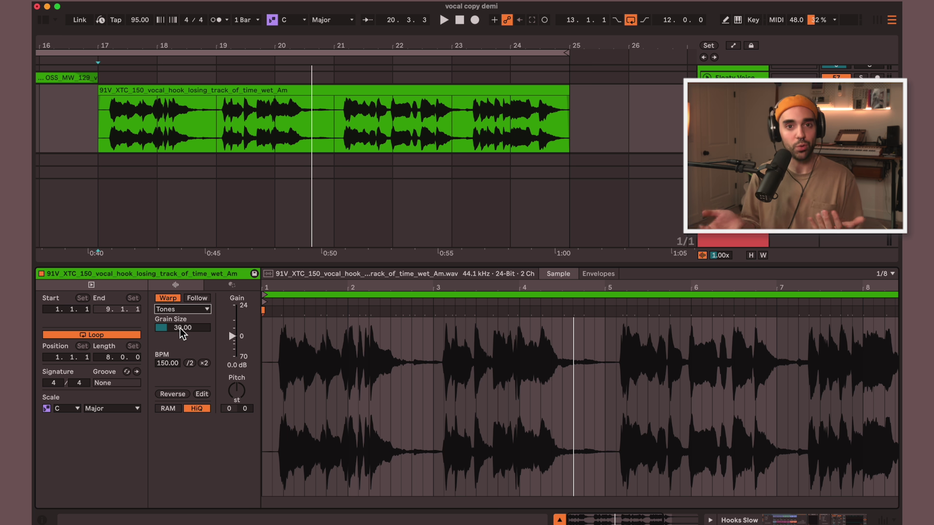
pyautogui.press('space')
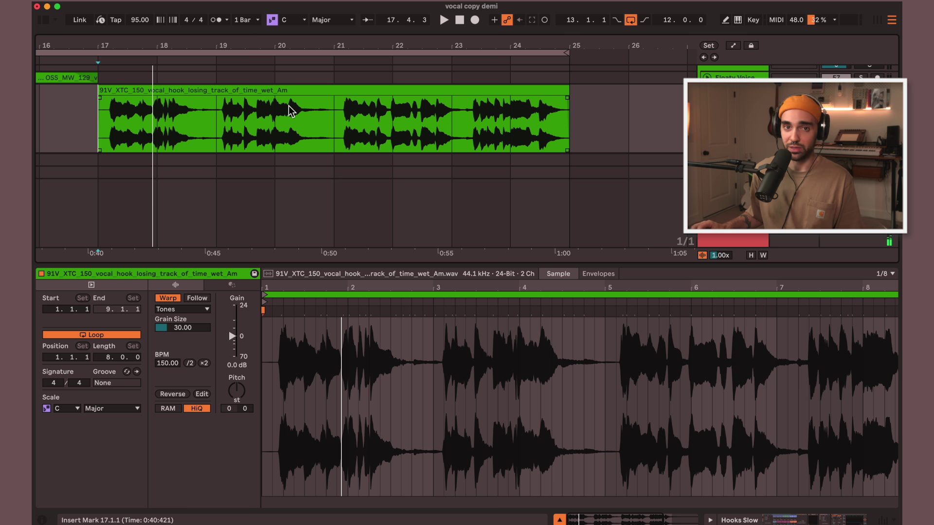
pyautogui.press('space')
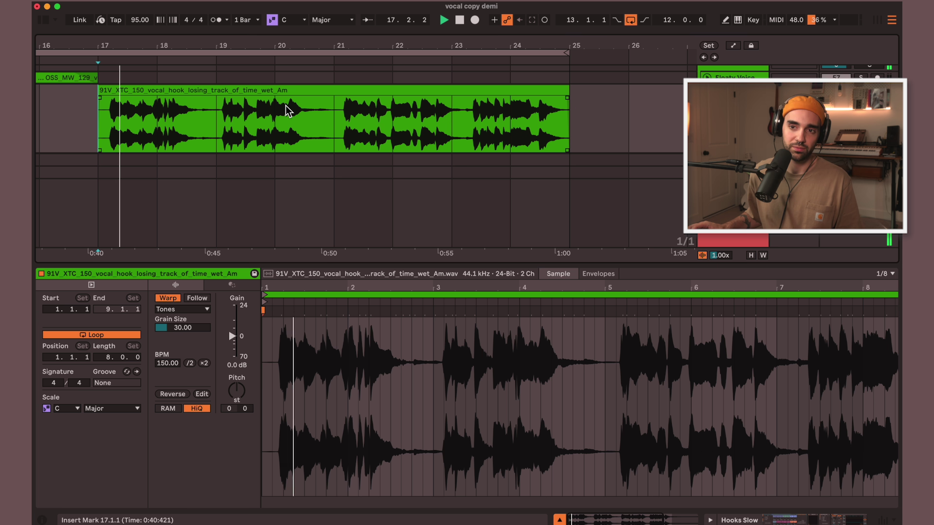
# - Set the vocal hook clip's warp mode to Complex and play it for comparison
pyautogui.click(181, 311)
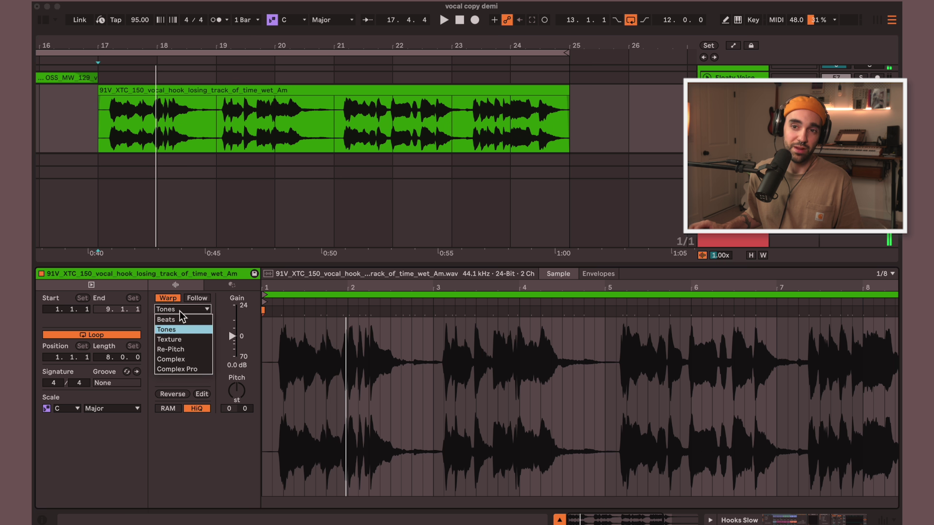
pyautogui.click(187, 361)
pyautogui.press('space')
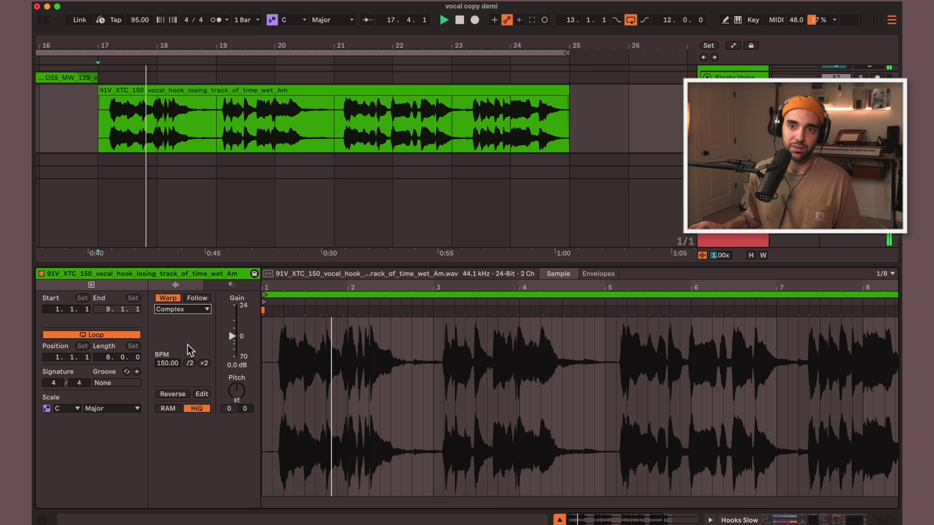
# - Try the Re-Pitch warp mode on the vocal hook clip and audition it from bar 17
pyautogui.click(174, 311)
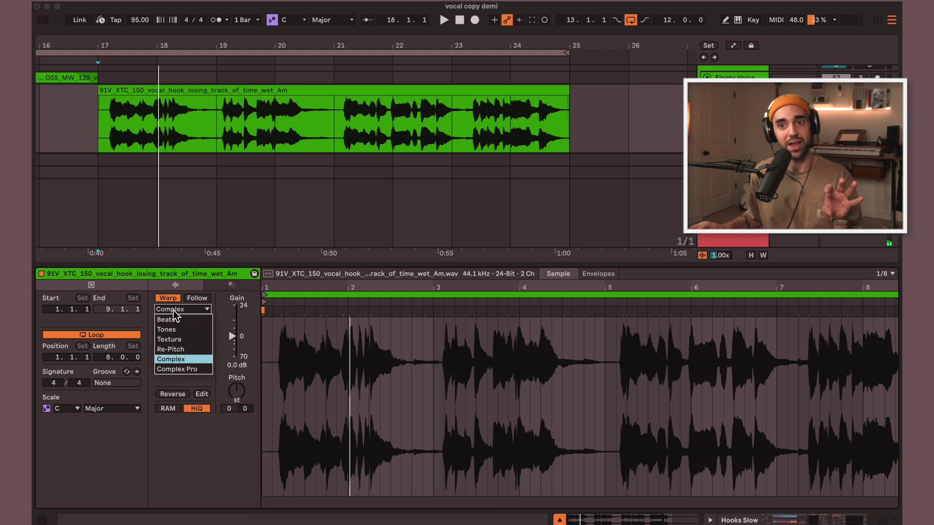
pyautogui.click(191, 363)
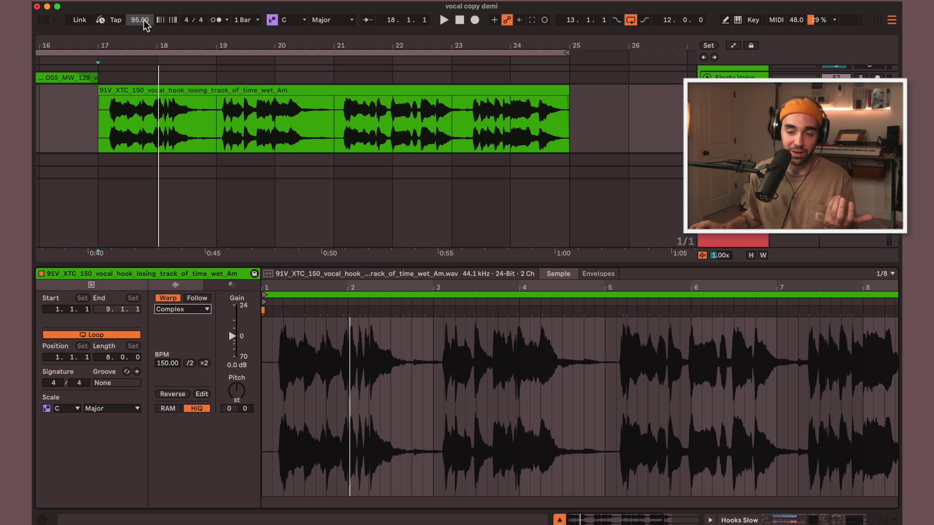
pyautogui.click(184, 310)
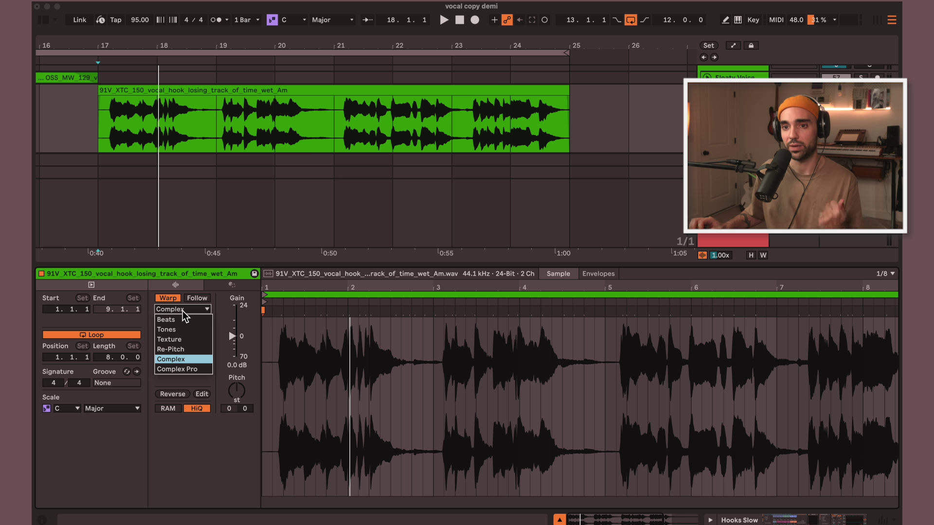
pyautogui.click(183, 311)
pyautogui.click(183, 311)
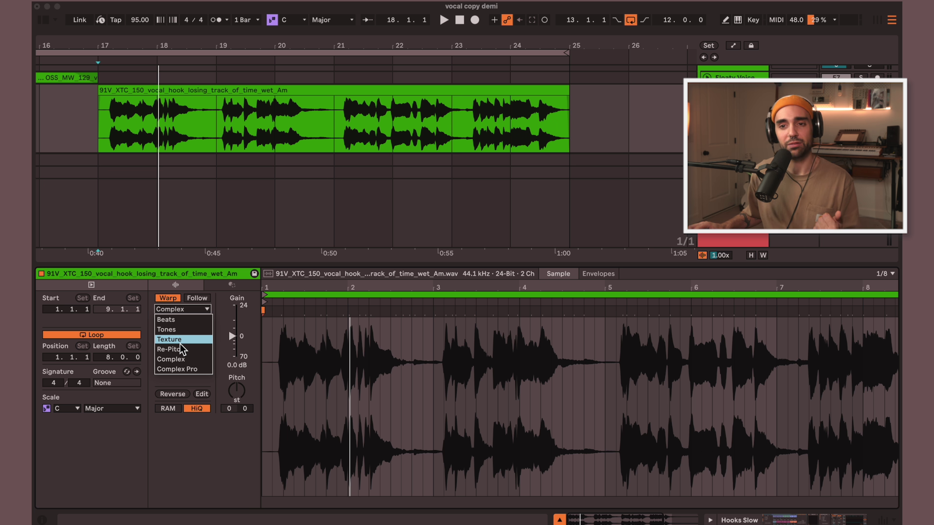
pyautogui.click(181, 349)
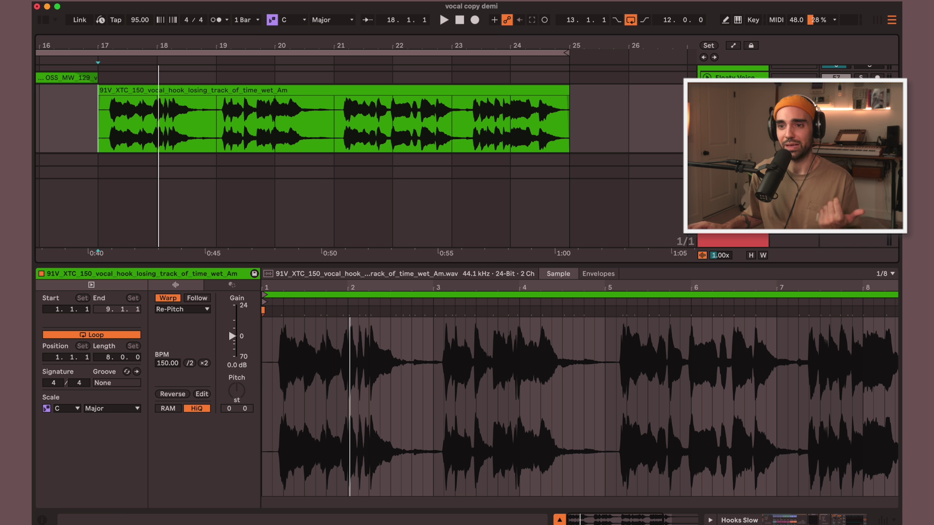
pyautogui.press('space')
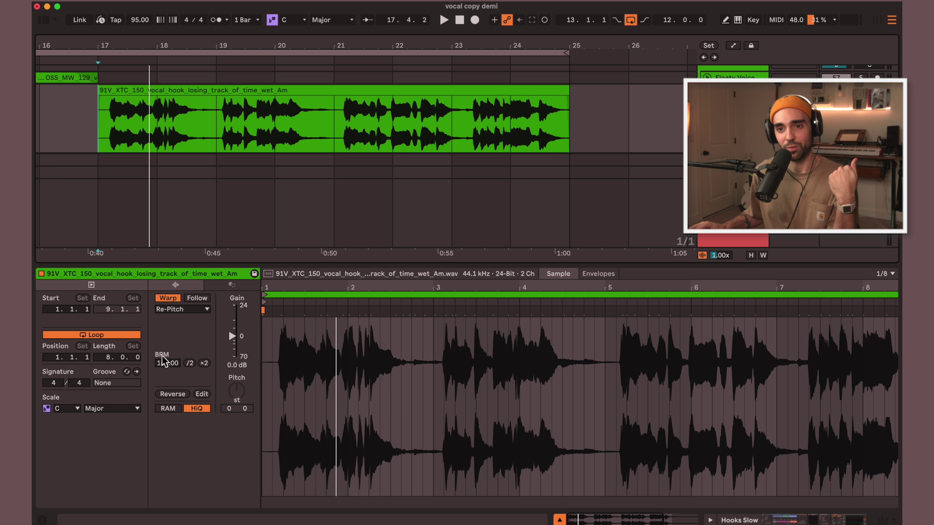
pyautogui.press('space')
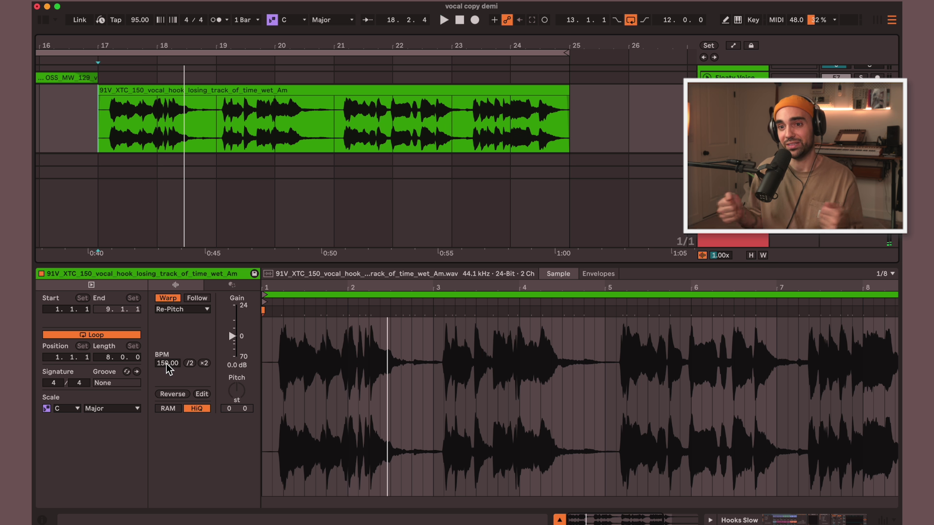
# - Raise the clip's BPM to 251 and play it, then lower it to 61 and play it for comparison
pyautogui.moveTo(168, 369); pyautogui.dragTo(168, 317)
pyautogui.press('space')
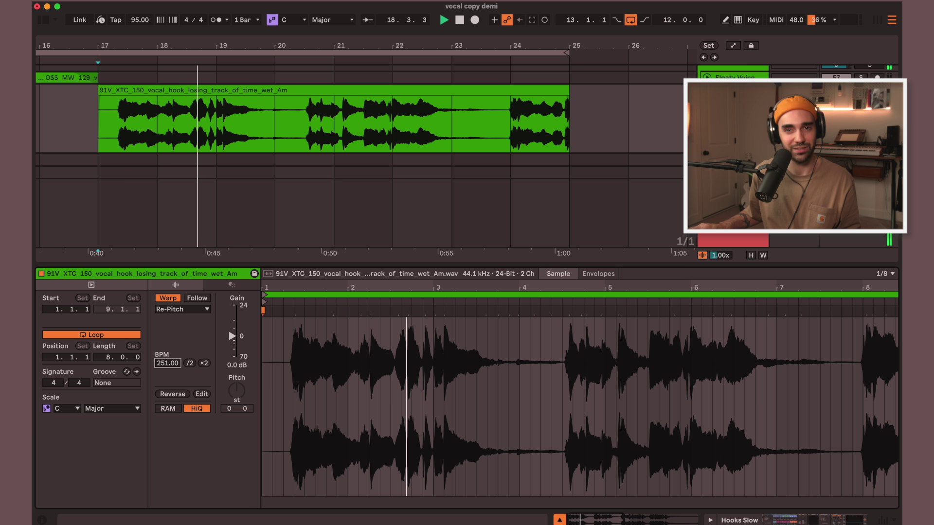
pyautogui.press('space')
pyautogui.moveTo(167, 316); pyautogui.dragTo(168, 409)
pyautogui.press('space')
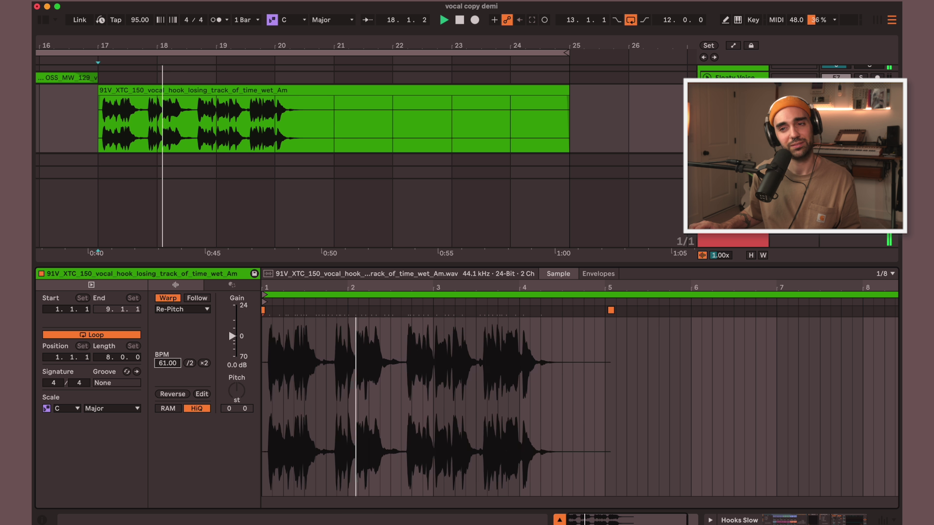
pyautogui.press('space')
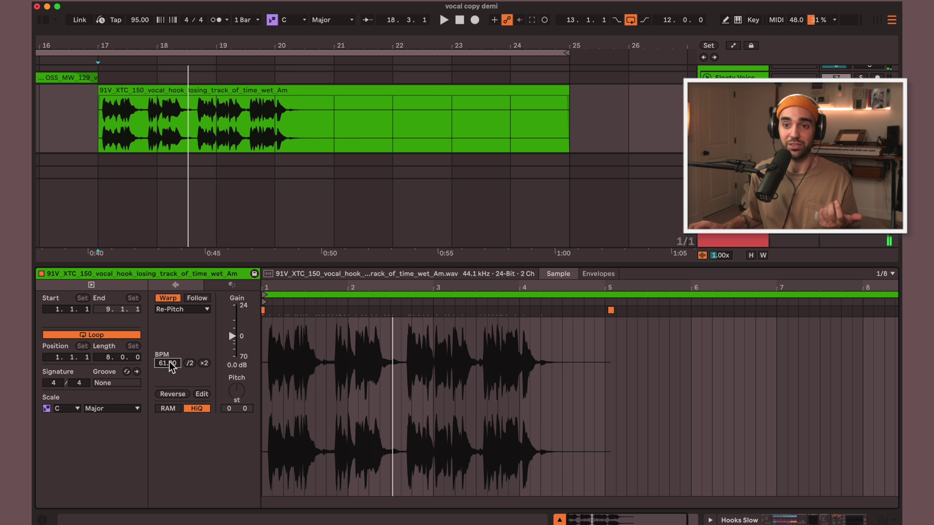
# - Set the vocal hook clip's BPM to 120, then to 150
pyautogui.write('120')
pyautogui.press('Return')
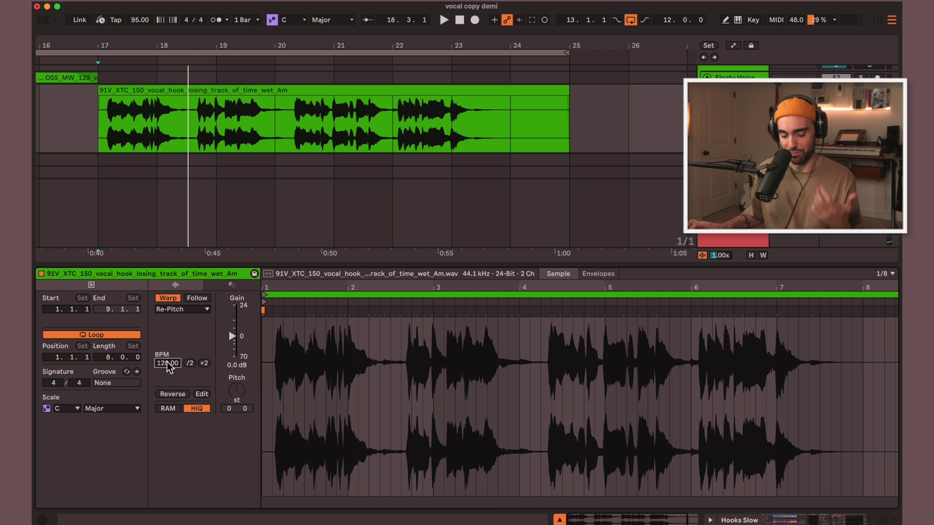
pyautogui.write('150')
pyautogui.press('Return')
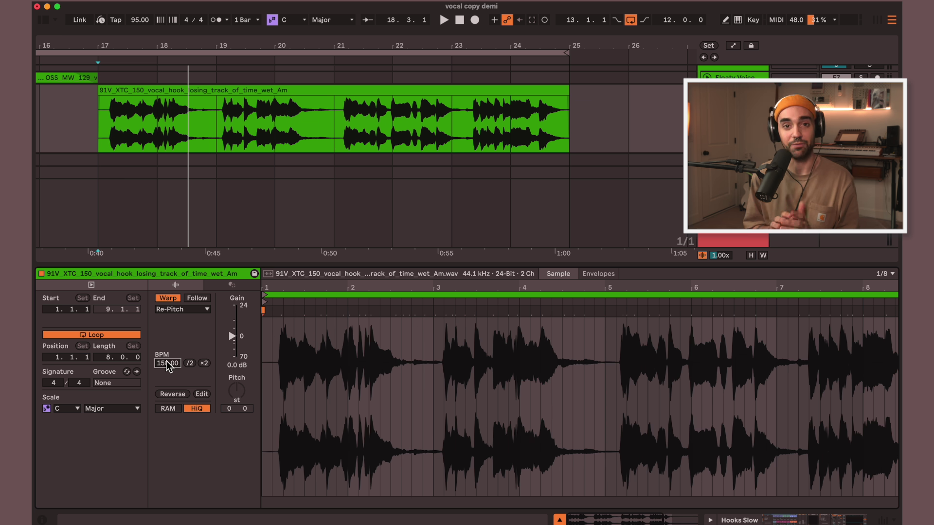
# - Try the Complex Pro warp mode on the vocal hook clip, then set it to Complex and play the clip
pyautogui.click(182, 309)
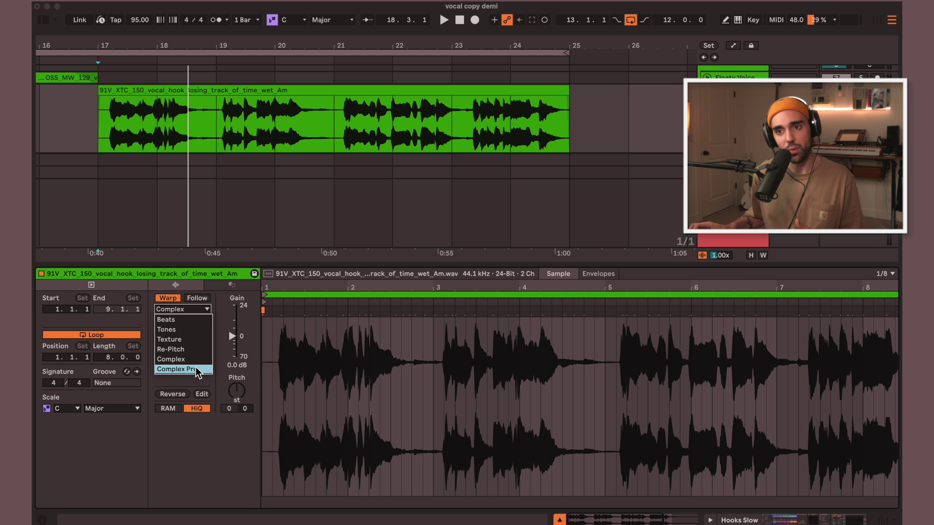
pyautogui.click(197, 370)
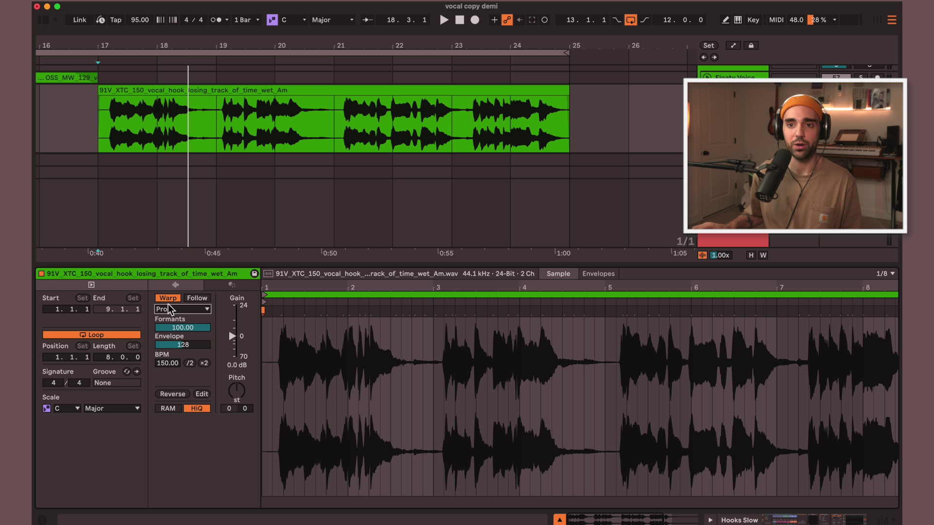
pyautogui.click(171, 309)
pyautogui.click(188, 360)
pyautogui.press('space')
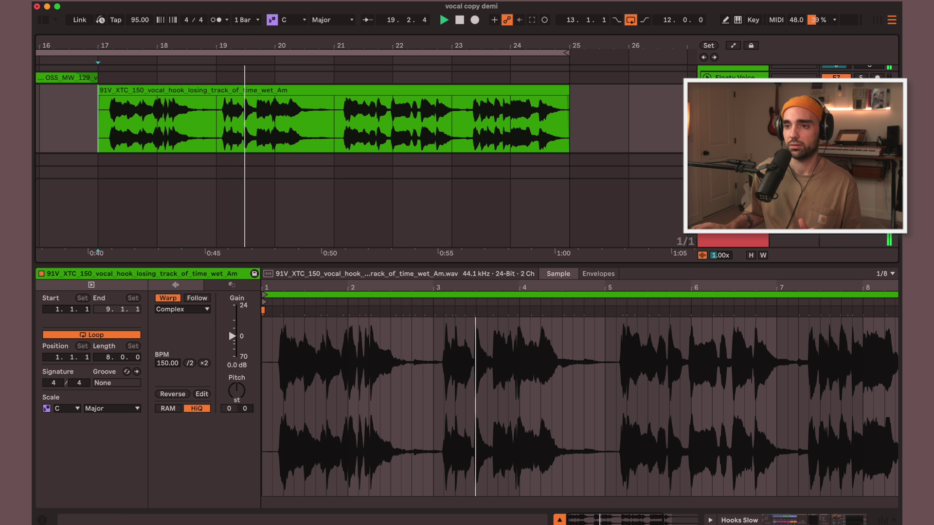
# - Move the arrangement loop to start at bar 23 and play the section containing the faster vocal hook
pyautogui.moveTo(365, 54); pyautogui.dragTo(311, 56)
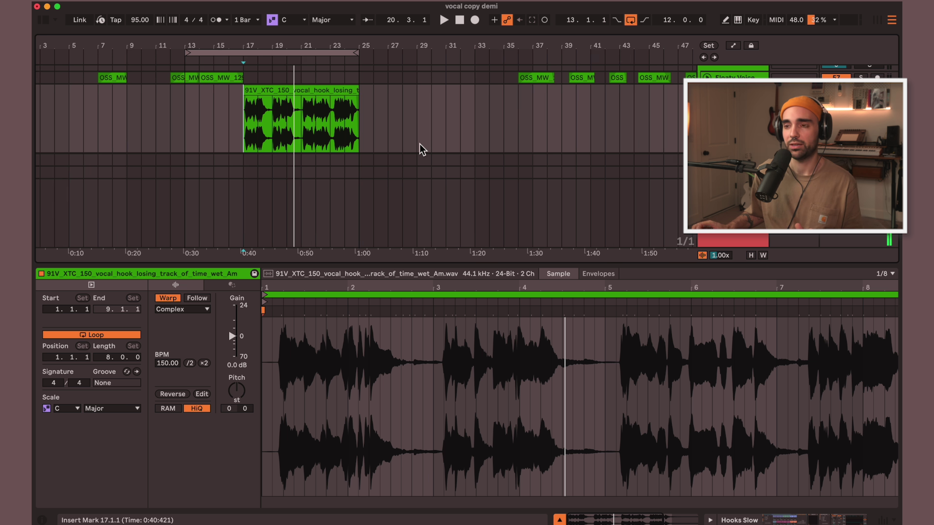
pyautogui.moveTo(578, 267); pyautogui.dragTo(564, 360)
pyautogui.moveTo(266, 58); pyautogui.dragTo(410, 53)
pyautogui.click(315, 98)
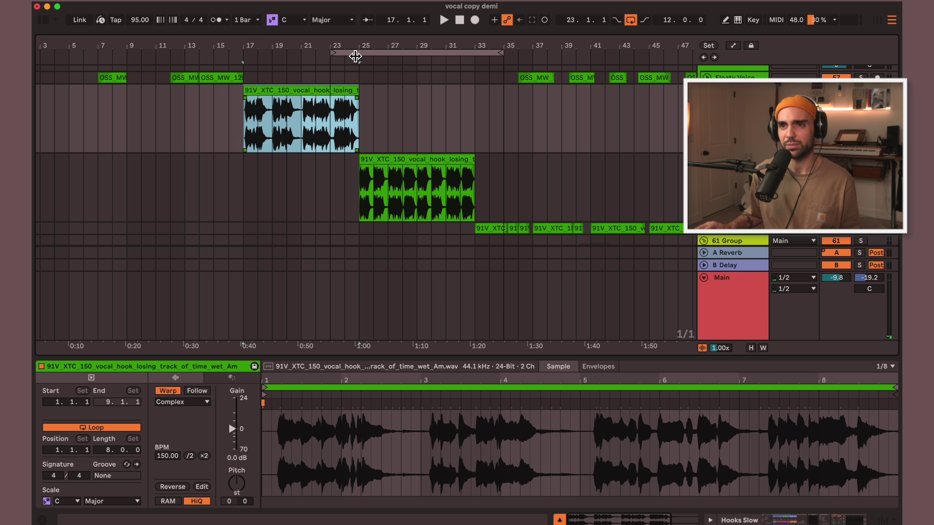
pyautogui.click(350, 51)
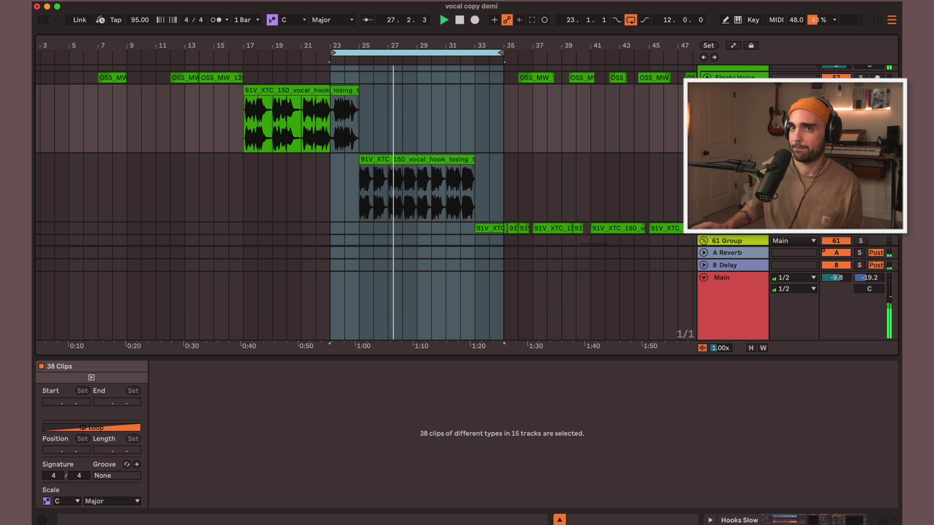
# - Turn on the metronome and solo the Hook Fast track
pyautogui.click(214, 21)
pyautogui.click(860, 160)
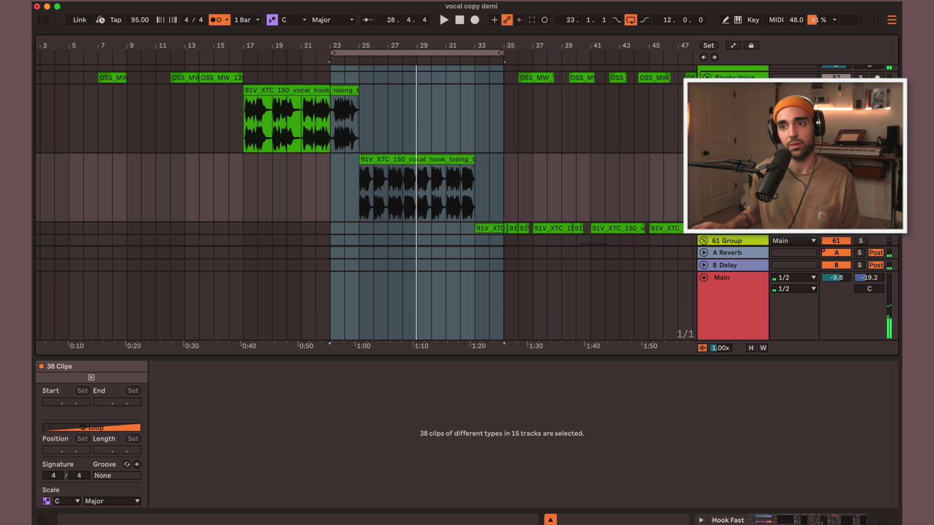
# - Move the arrangement loop to bar 17 and play the slow hook, then move it to bar 25 and play the fast hook
pyautogui.moveTo(362, 54); pyautogui.dragTo(278, 58)
pyautogui.press('space')
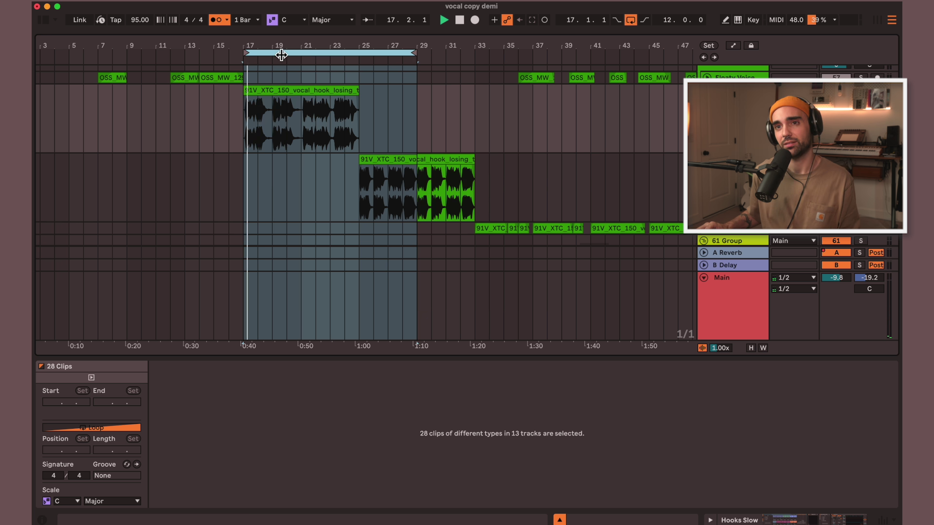
pyautogui.press('space')
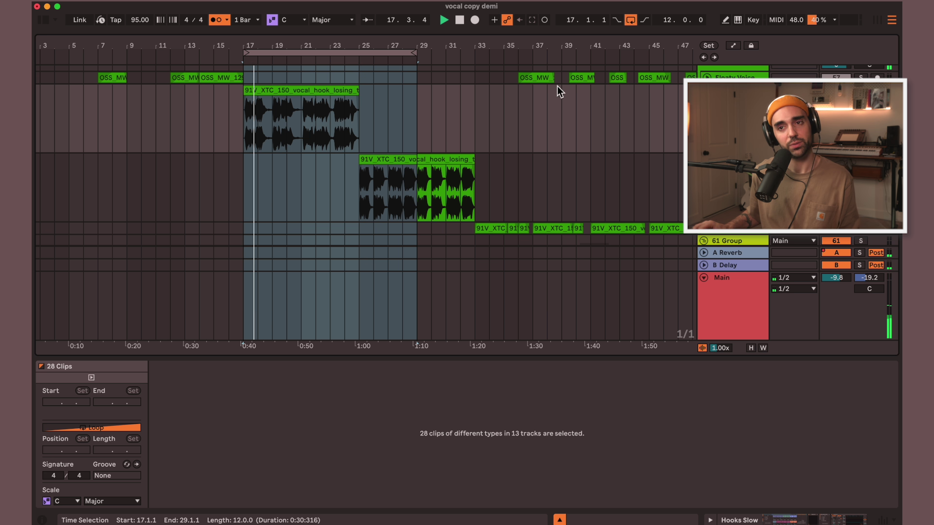
pyautogui.moveTo(282, 54); pyautogui.dragTo(412, 54)
pyautogui.press('space')
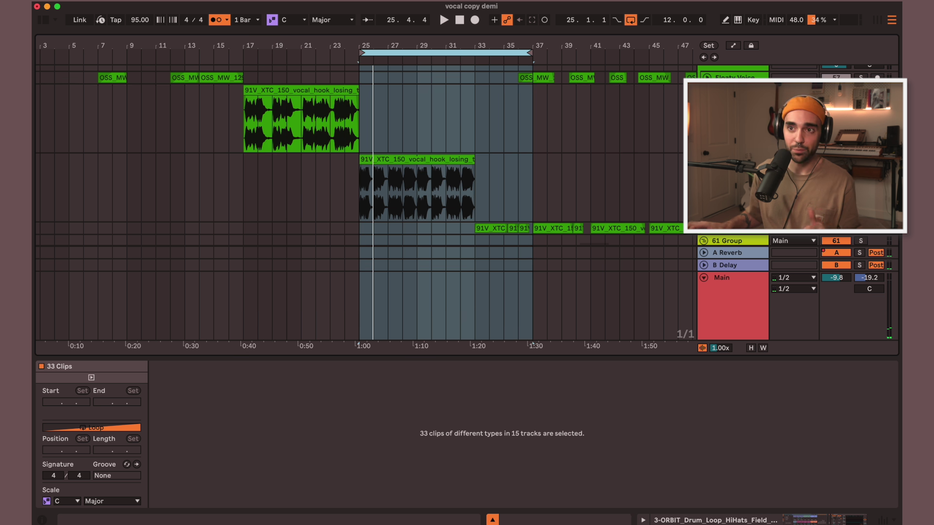
# - Open the fast vocal hook clip in an enlarged waveform editor, double its BPM to 150, and play it from bar 25
pyautogui.click(389, 175)
pyautogui.moveTo(375, 358); pyautogui.dragTo(373, 260)
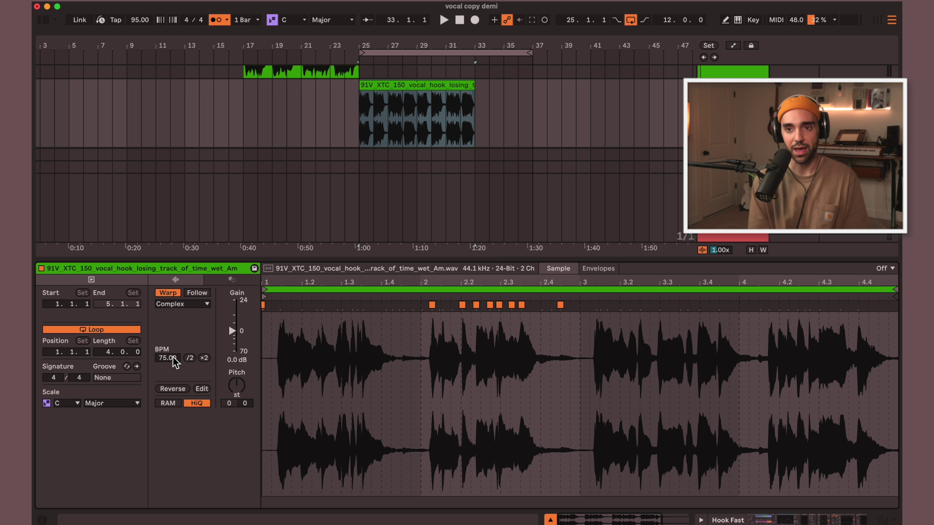
pyautogui.click(193, 365)
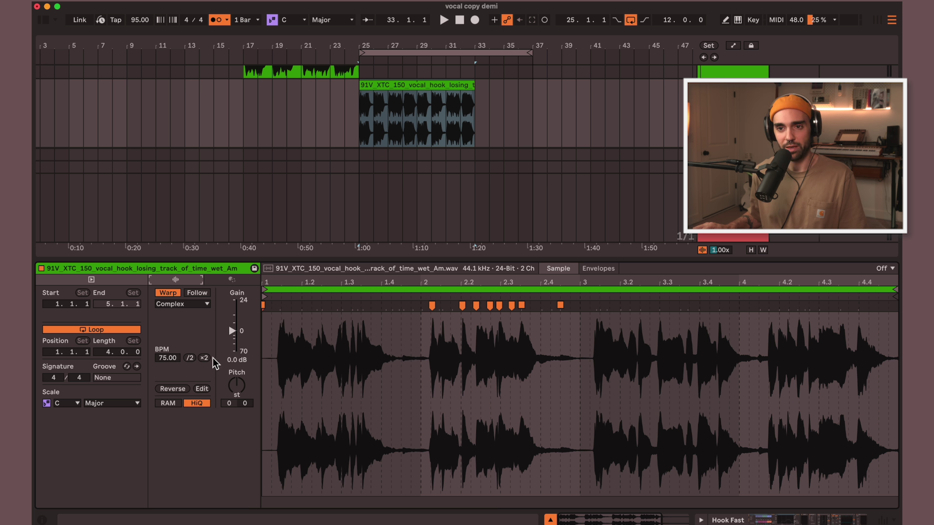
pyautogui.click(205, 358)
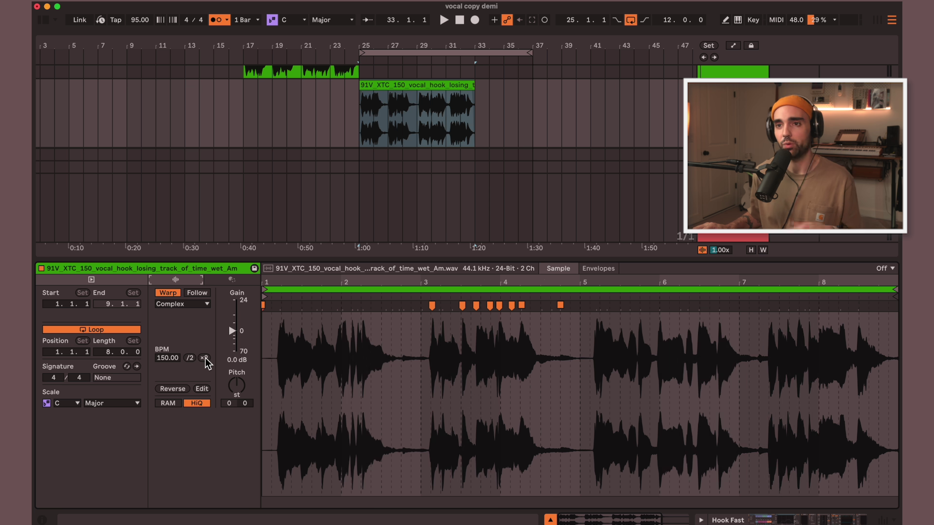
pyautogui.press('space')
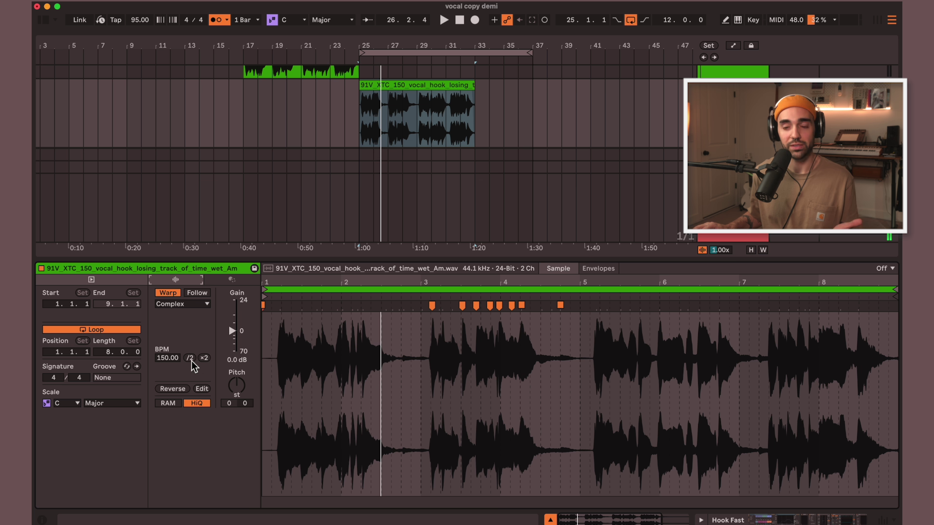
# - Halve the fast hook clip's BPM to 75 and play it from bar 25
pyautogui.click(190, 359)
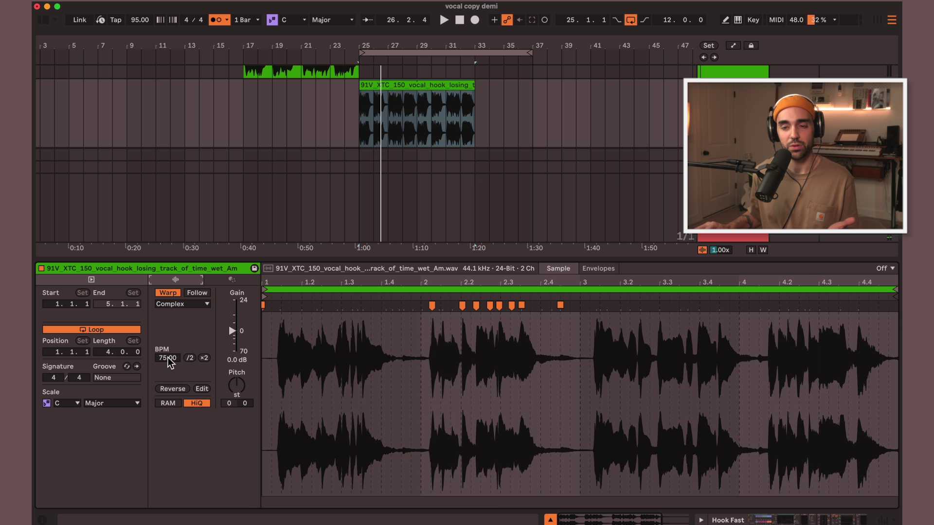
pyautogui.press('space')
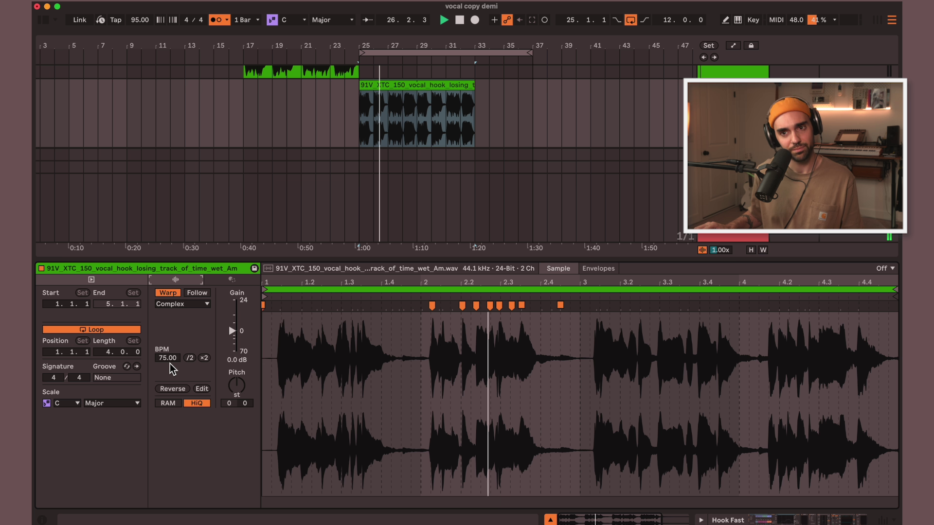
pyautogui.press('space')
pyautogui.scroll(3, 275, 134)
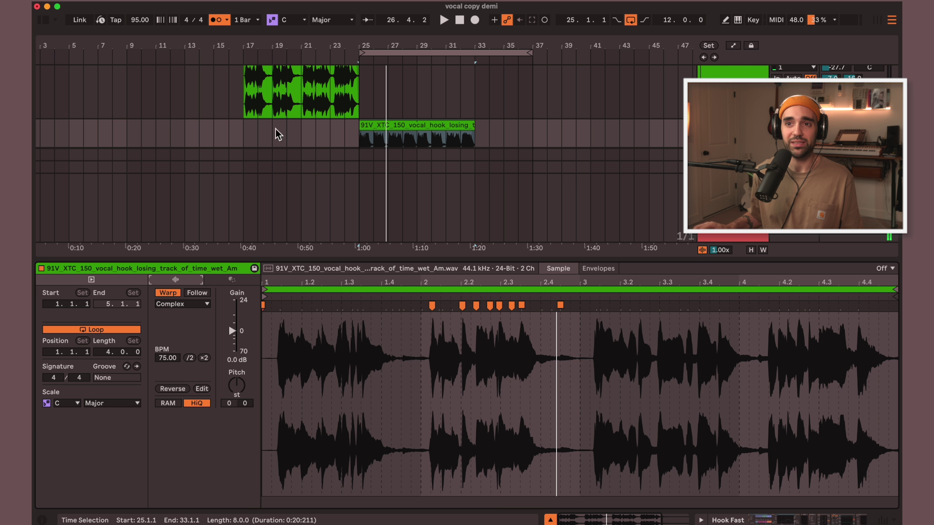
pyautogui.scroll(-4, 302, 143)
pyautogui.scroll(3, 302, 143)
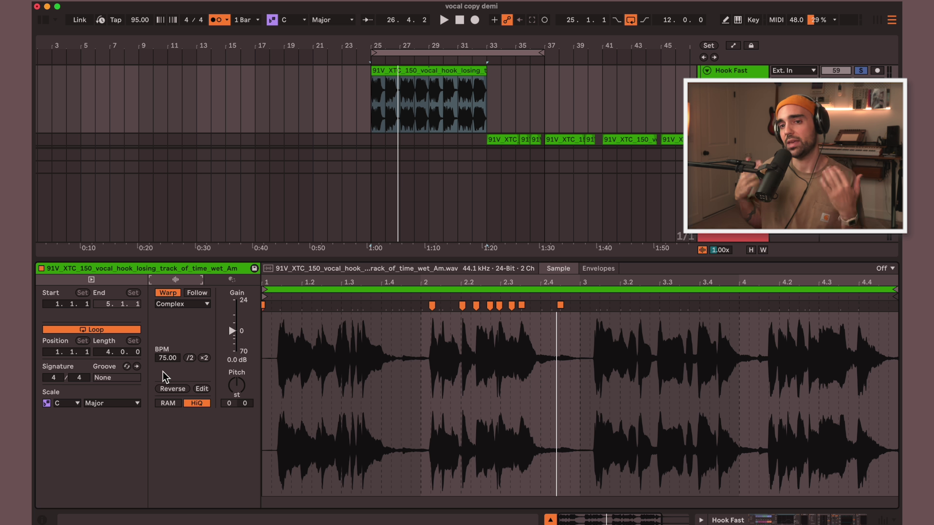
pyautogui.press('space')
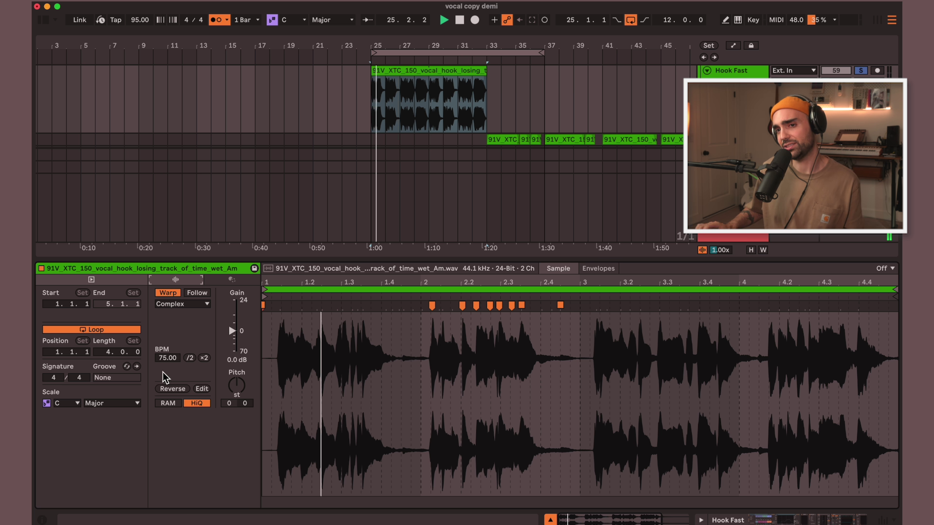
# - Double the fast hook clip's BPM to 150 and play it against the metronome, then halve it back to 75
pyautogui.click(204, 358)
pyautogui.press('space')
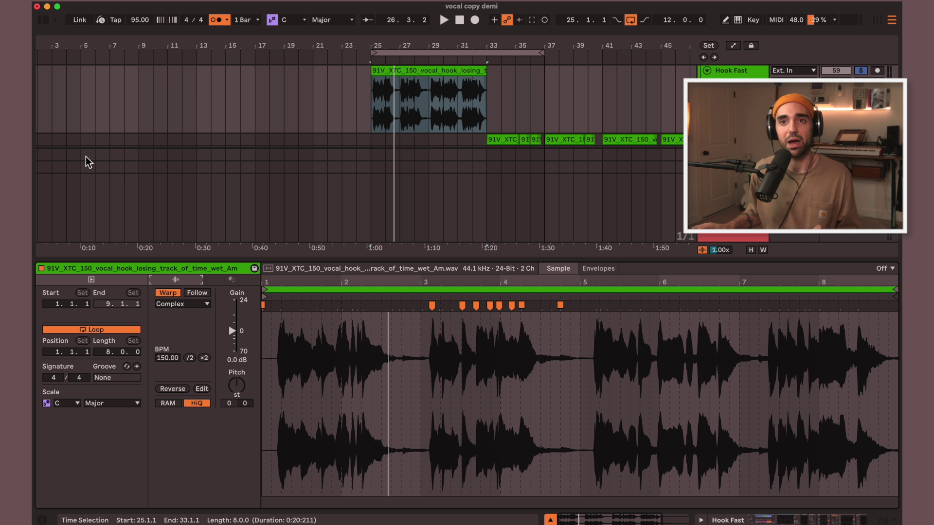
pyautogui.click(140, 20)
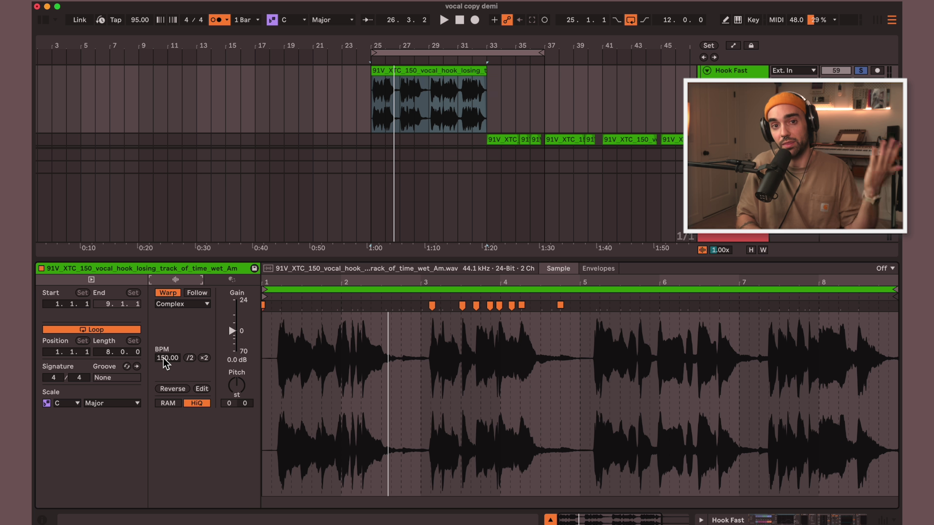
pyautogui.press('space')
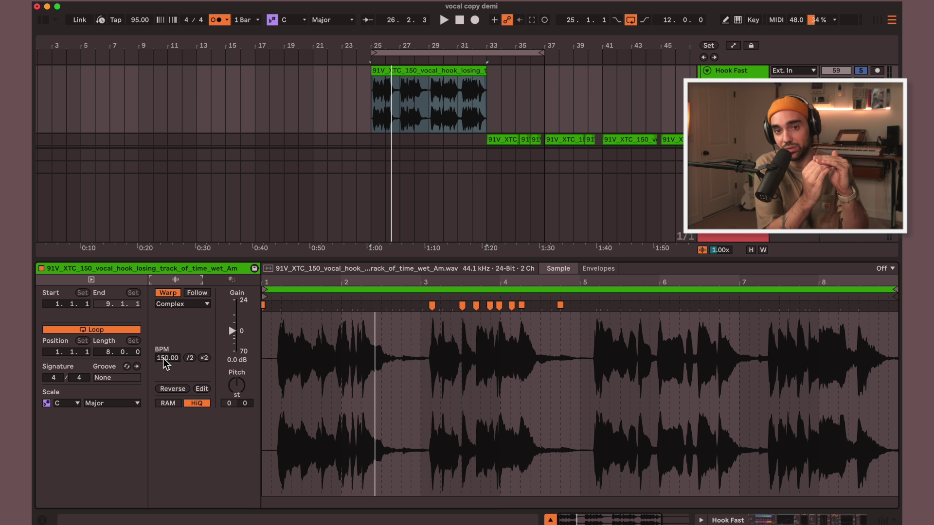
pyautogui.click(190, 359)
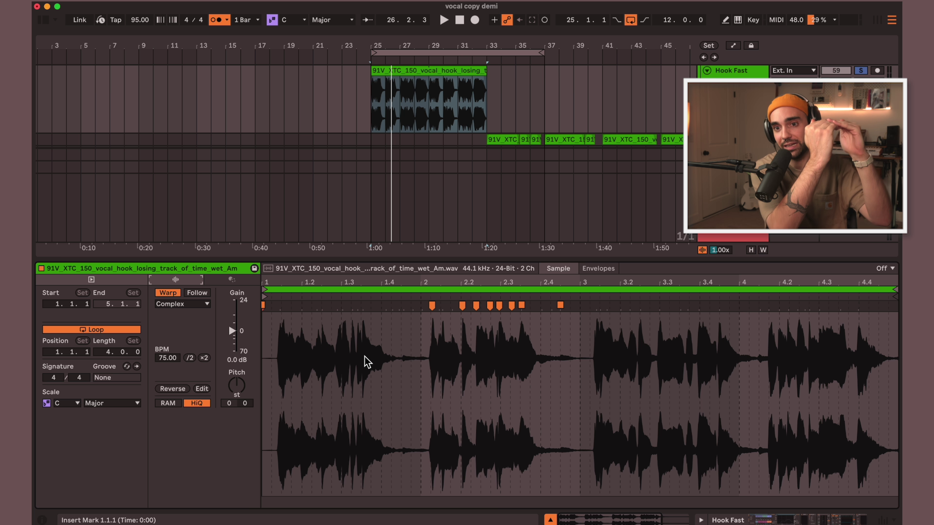
# - Play the soloed fast vocal hook at 75 BPM from bar 25 and examine its warp markers around bar 2
pyautogui.press('space')
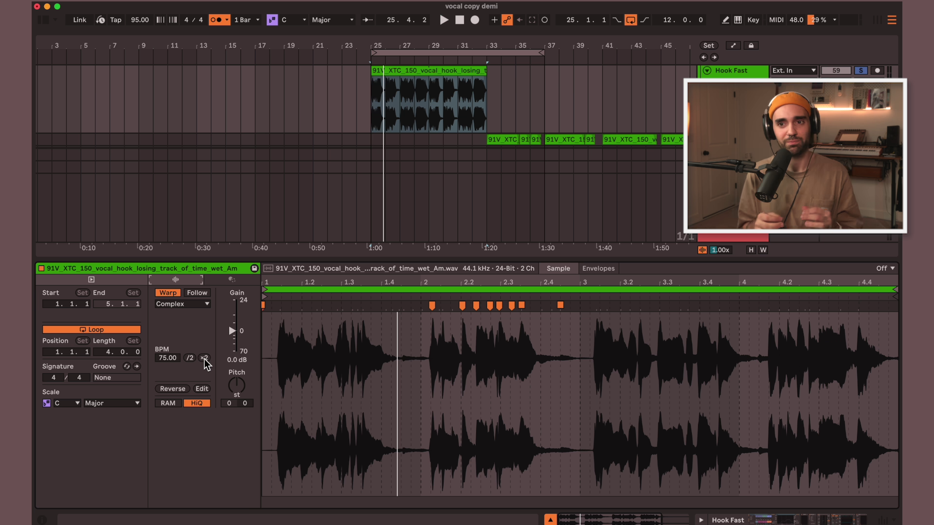
pyautogui.press('space')
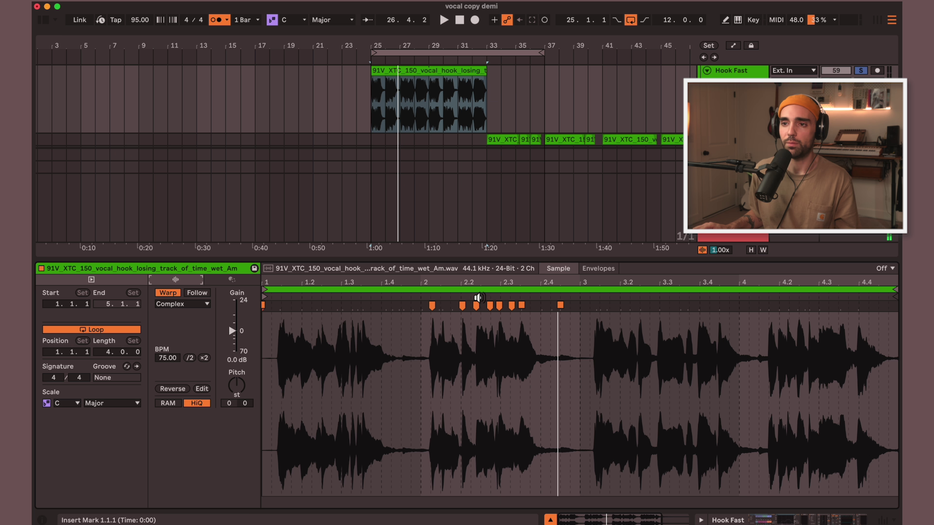
pyautogui.moveTo(464, 280); pyautogui.dragTo(469, 260)
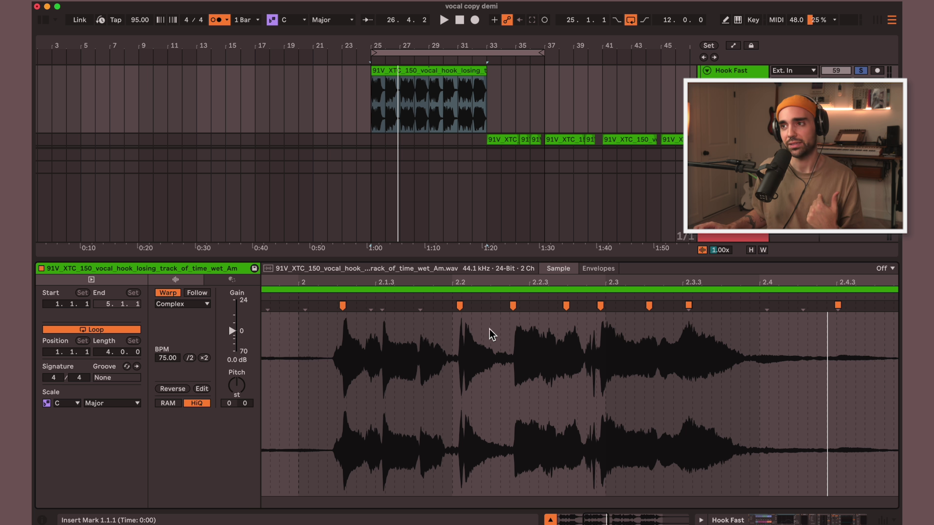
# - Unsolo the Hook Fast track, play the arrangement from bar 25, and select the fast vocal hook clip
pyautogui.click(407, 136)
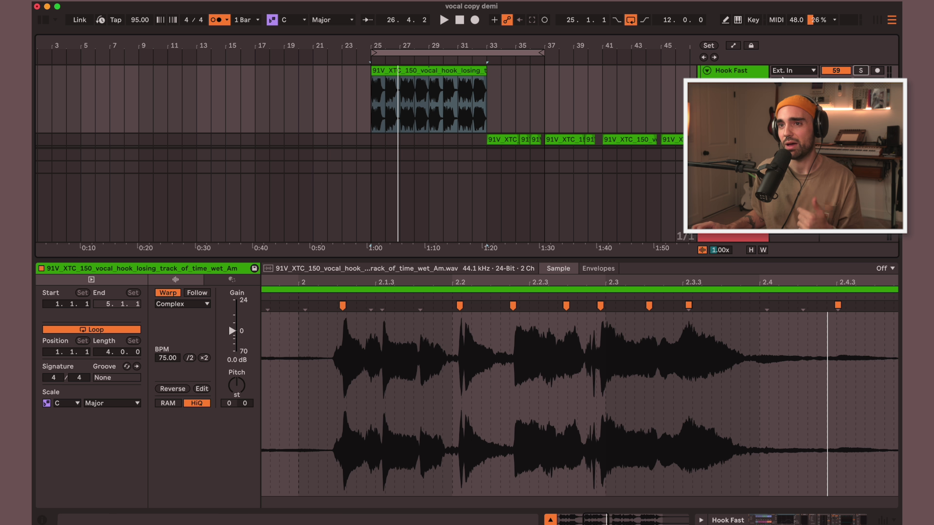
pyautogui.click(352, 107)
pyautogui.press('space')
pyautogui.click(415, 74)
pyautogui.click(415, 76)
pyautogui.moveTo(414, 46); pyautogui.dragTo(385, 45)
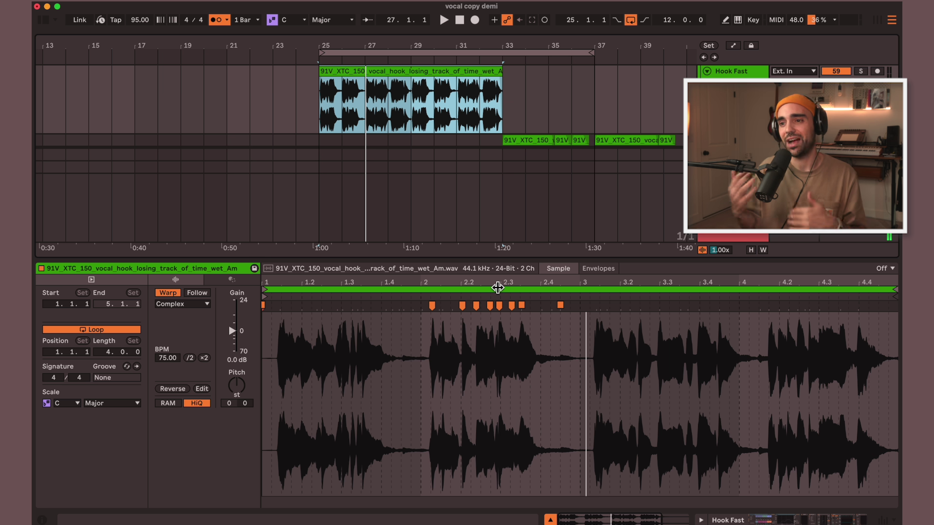
# - Nudge the third warp marker in bar 2 of the fast hook clip slightly, near position 2.2.2
pyautogui.moveTo(496, 281); pyautogui.dragTo(467, 316)
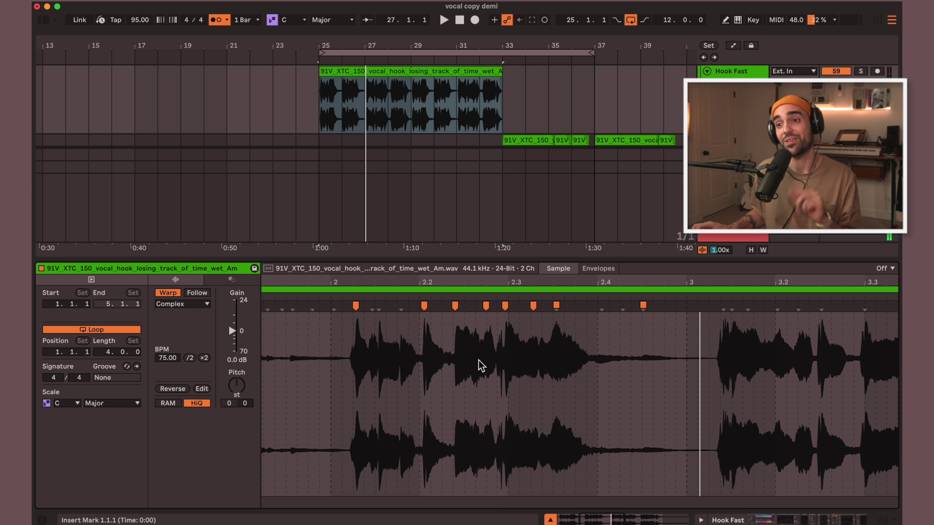
pyautogui.moveTo(455, 307); pyautogui.dragTo(456, 309)
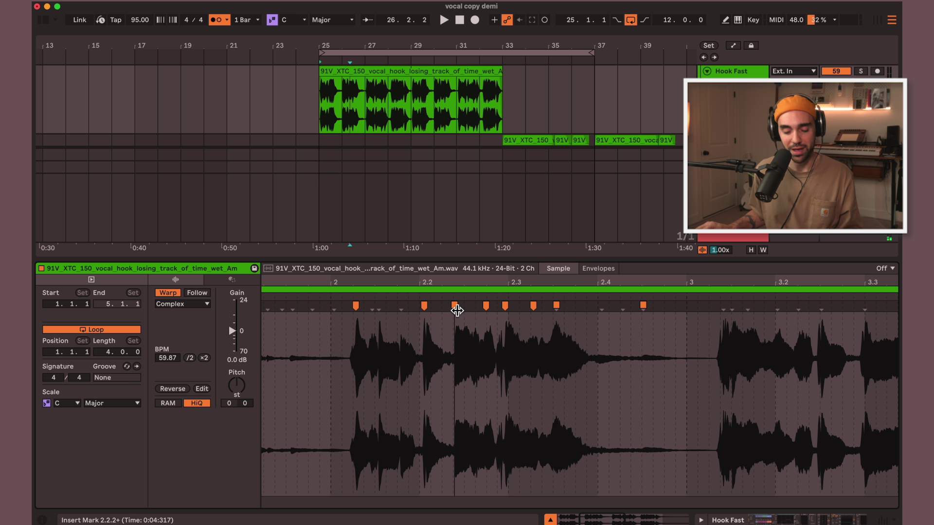
pyautogui.moveTo(453, 308); pyautogui.dragTo(454, 308)
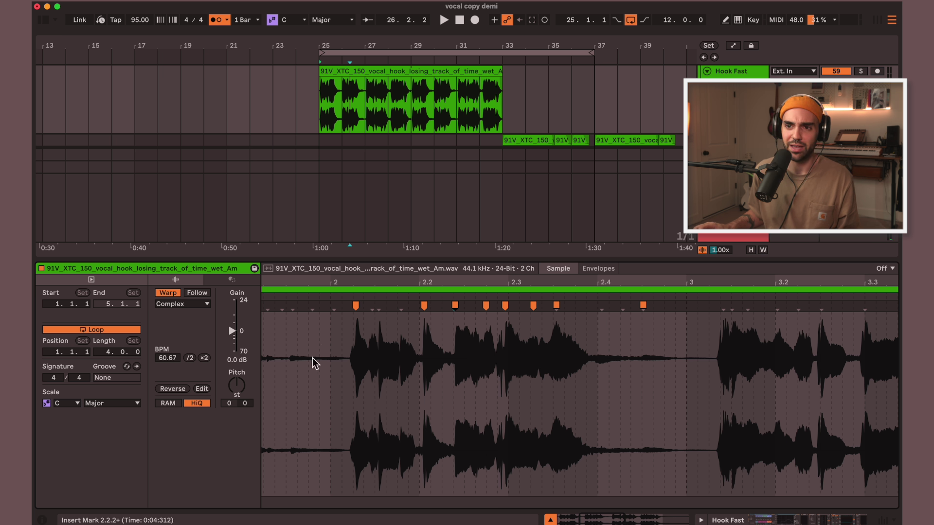
# - Try shifting bar 2's third warp marker earlier after toggling Snap to Grid twice, and double the clip's BPM to 150
pyautogui.rightClick(302, 335)
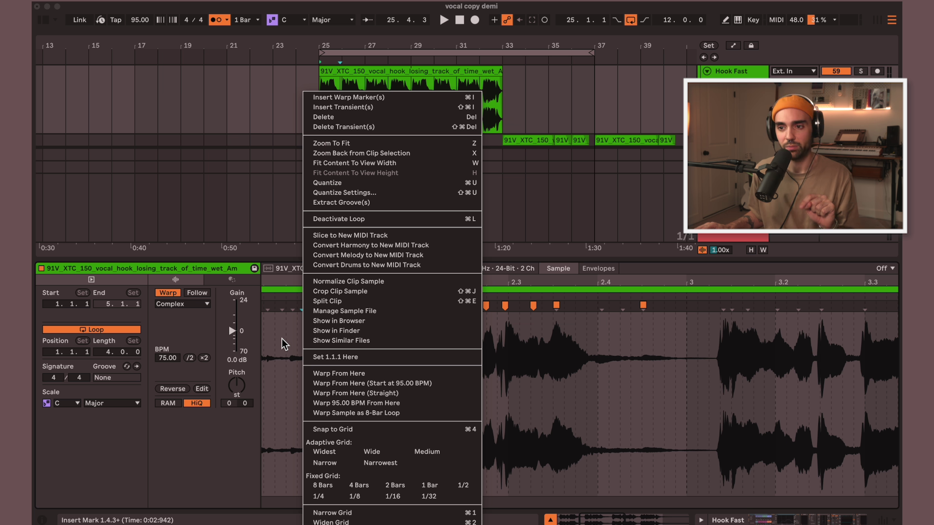
pyautogui.click(334, 429)
pyautogui.rightClick(298, 332)
pyautogui.click(352, 431)
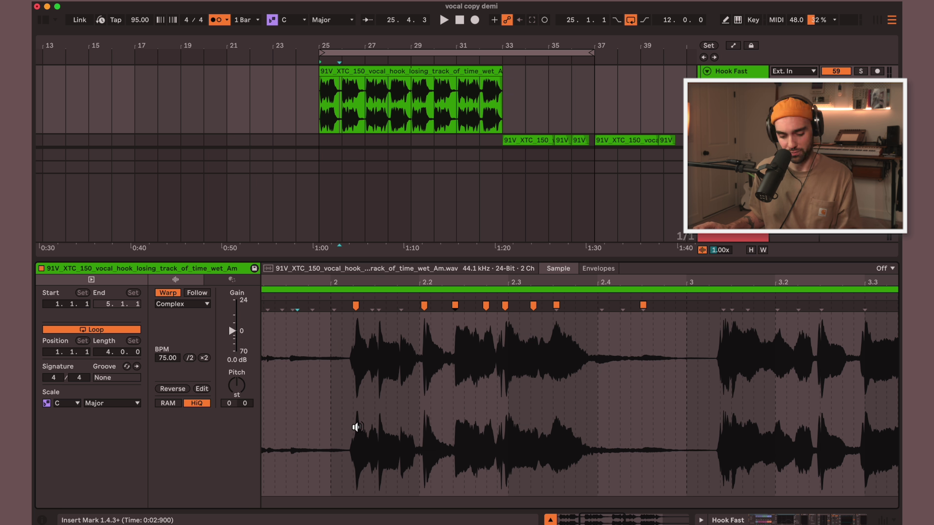
pyautogui.moveTo(457, 307)
pyautogui.mouseDown()
pyautogui.moveTo(439, 308)
pyautogui.moveTo(447, 308)
pyautogui.mouseUp()
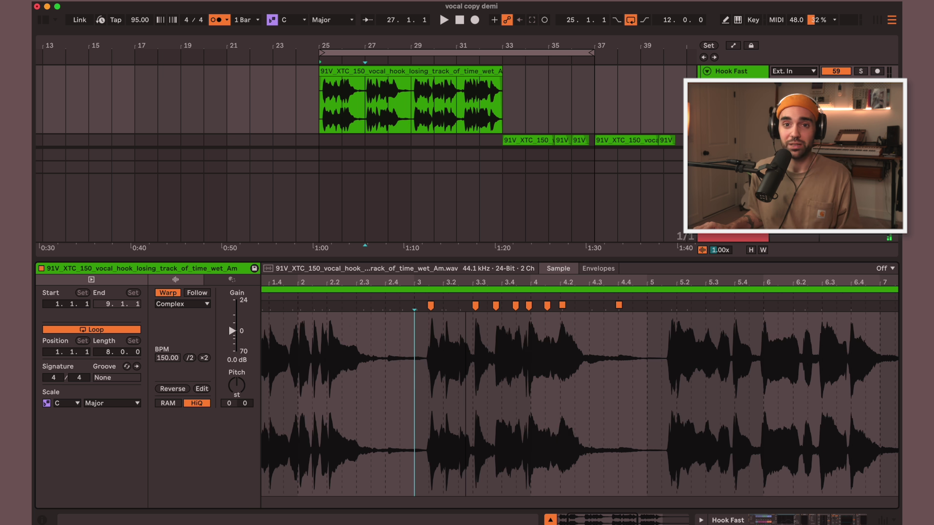
# - Check the BPM of the clip's segments before and after the first warp marker in bar 3
pyautogui.moveTo(465, 283); pyautogui.dragTo(466, 316)
pyautogui.click(401, 334)
pyautogui.click(436, 330)
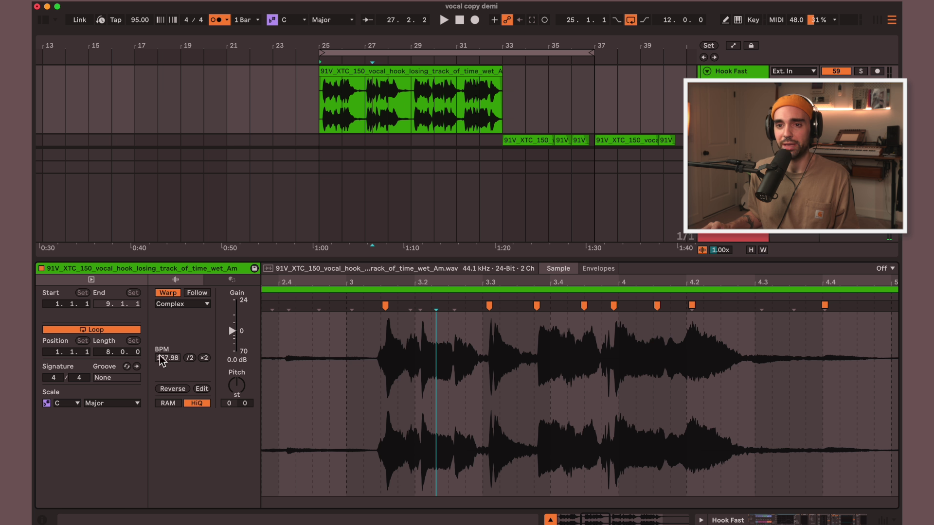
pyautogui.click(395, 334)
pyautogui.click(459, 335)
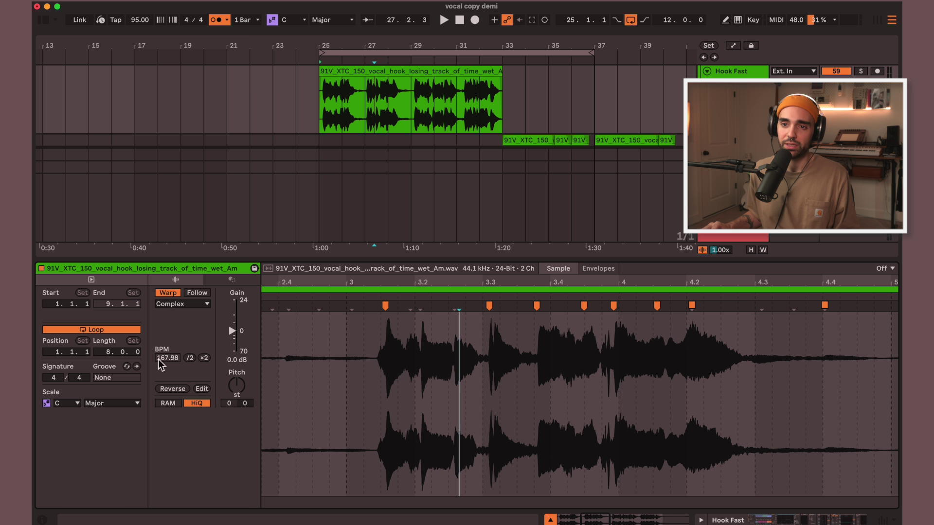
pyautogui.click(360, 343)
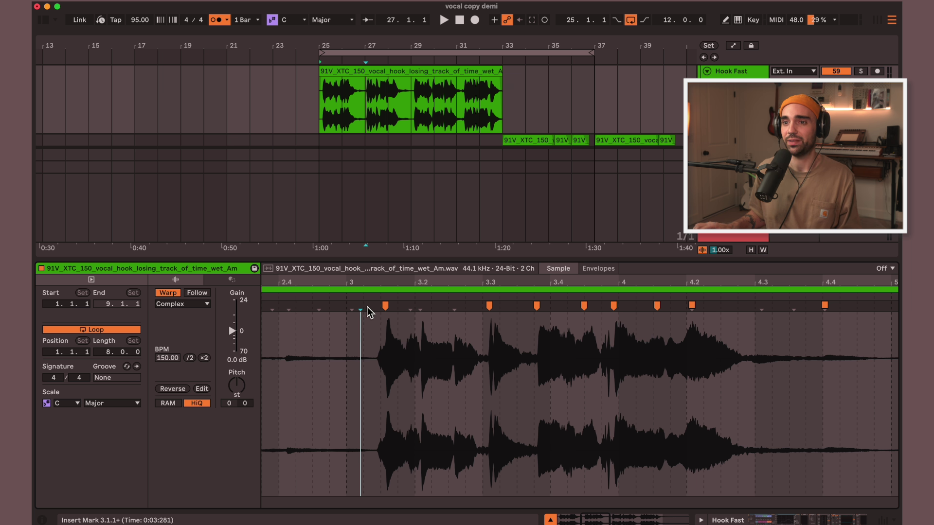
# - Play the fast hook at 150 BPM from bar 25 and compare the BPM of the segments between bar 3's warp markers
pyautogui.press('space')
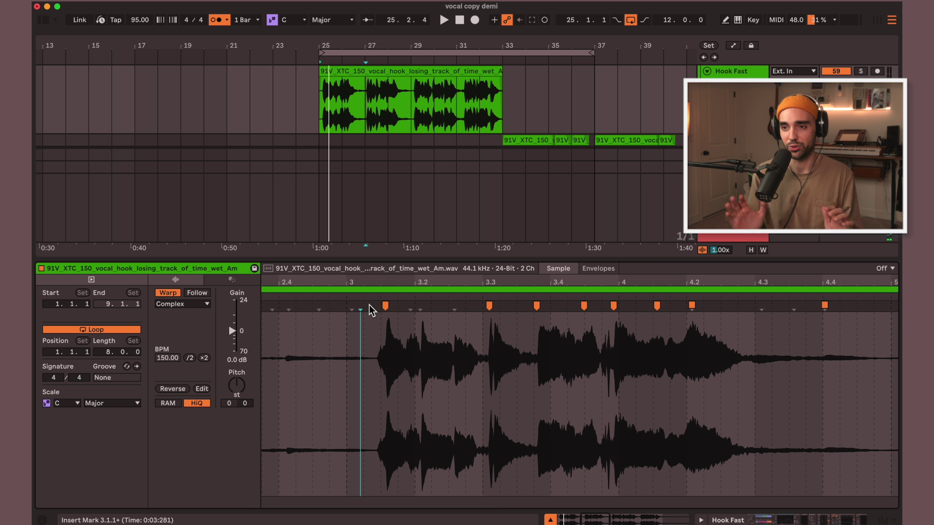
pyautogui.click(446, 328)
pyautogui.click(520, 328)
pyautogui.click(564, 328)
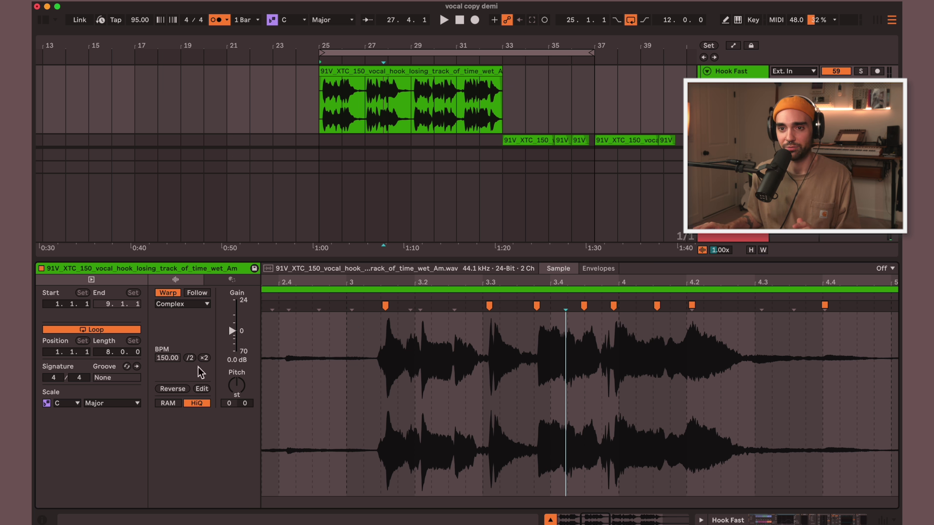
pyautogui.click(405, 328)
pyautogui.moveTo(419, 284); pyautogui.dragTo(410, 265)
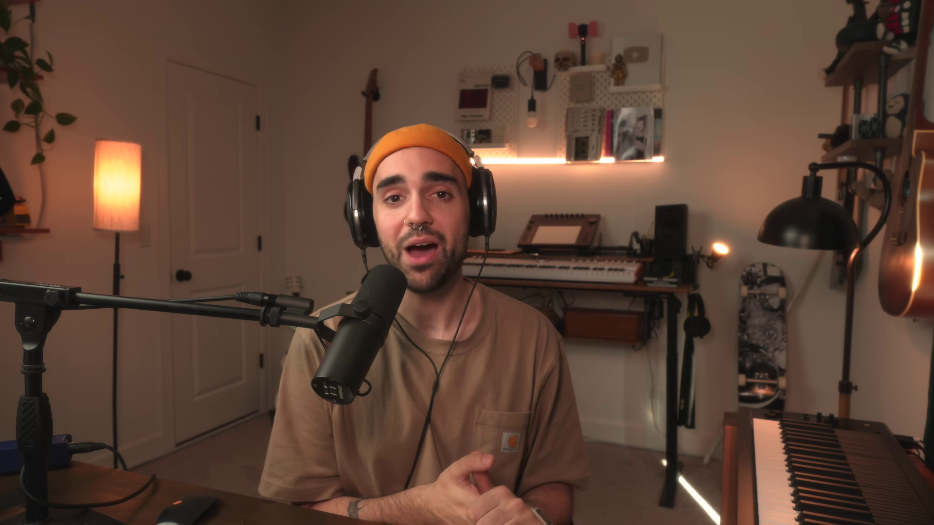